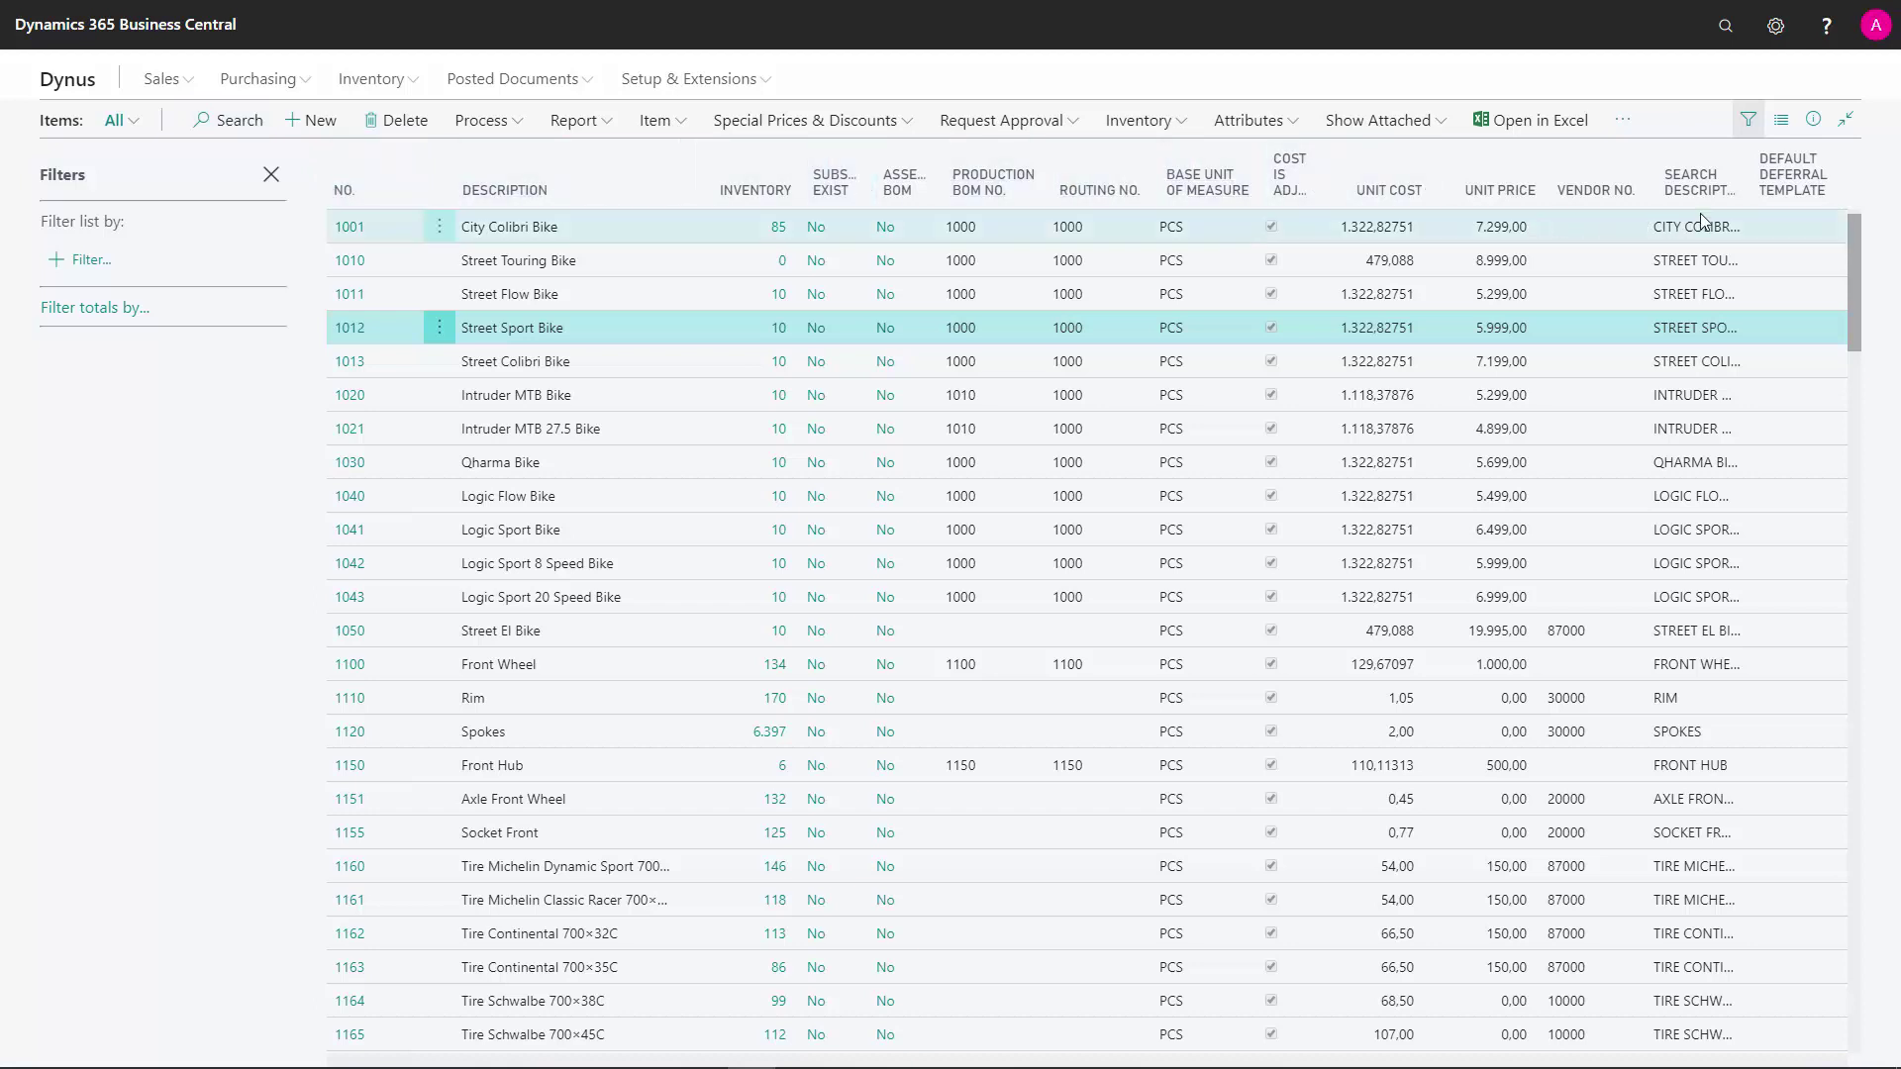
Search the Items list for 'bike', then clear the search to show all items.
click(87, 262)
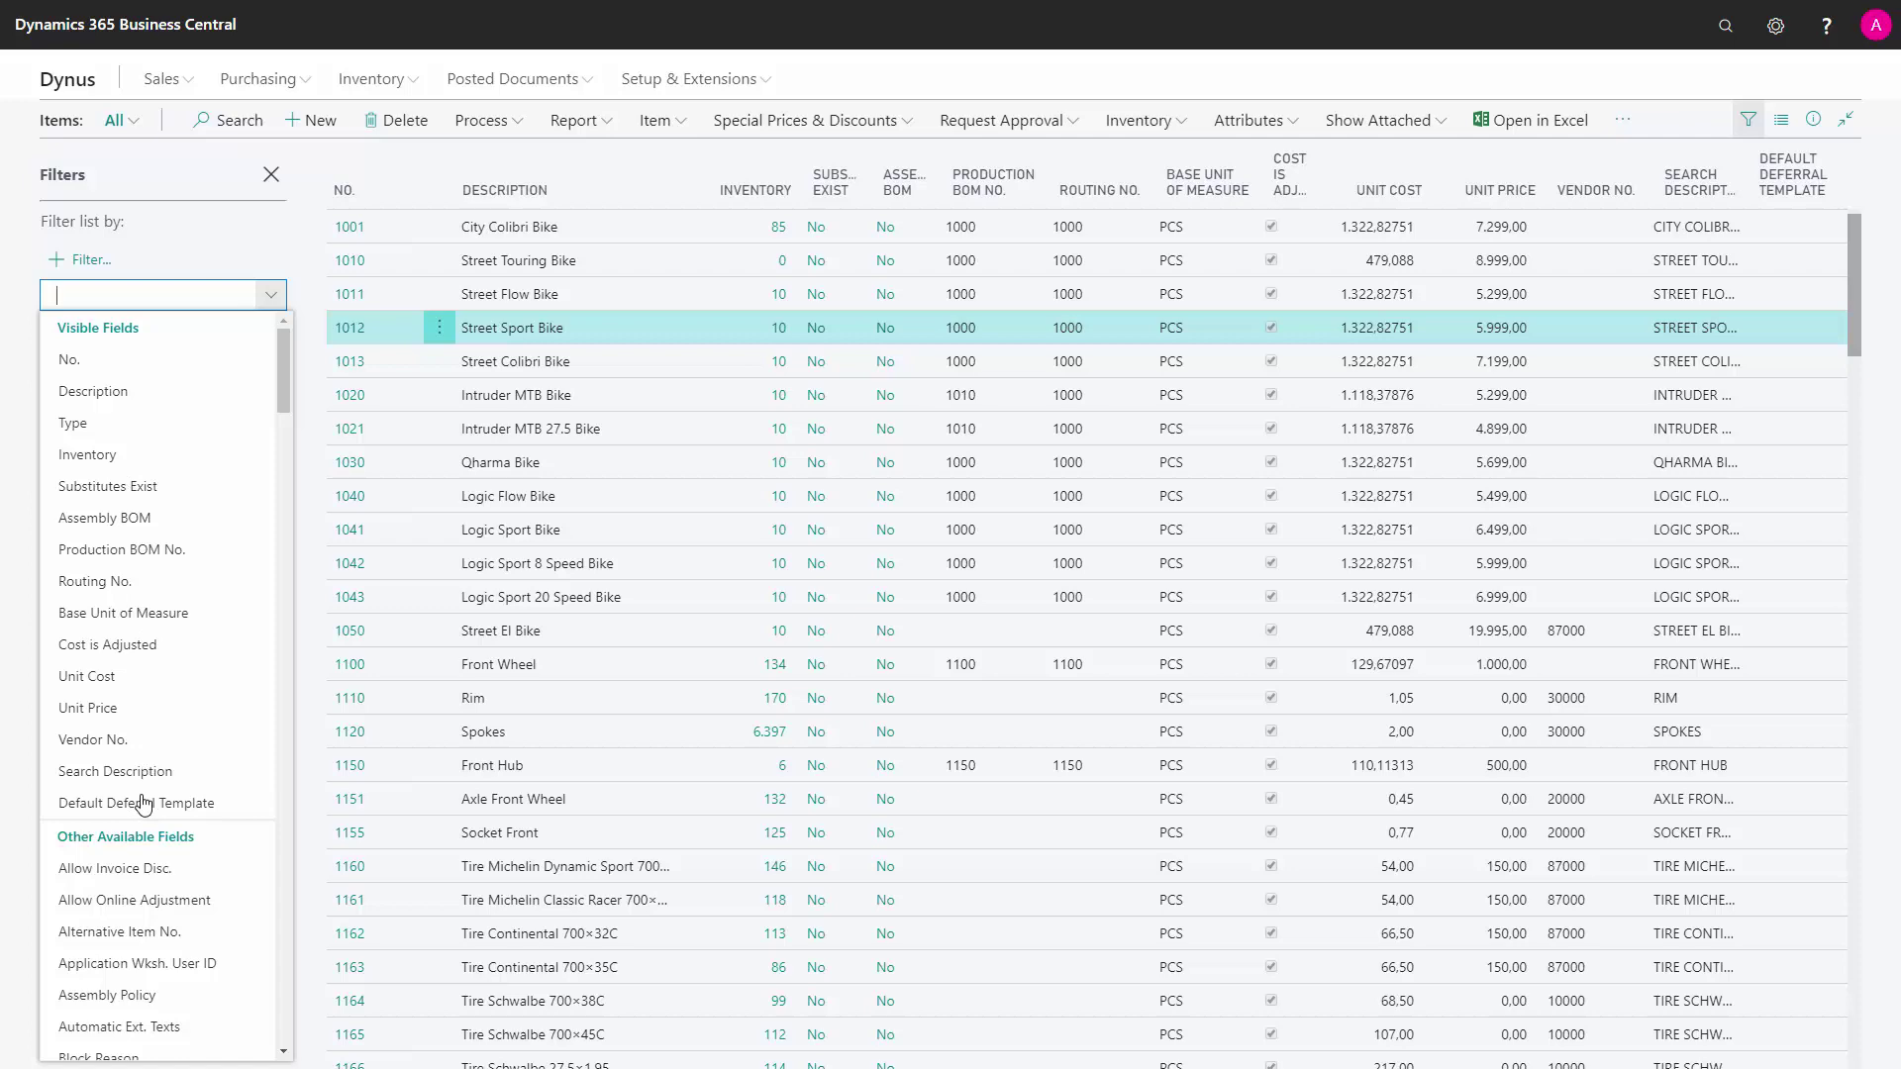
scroll(143, 803, down, 1)
scroll(144, 804, down, 1)
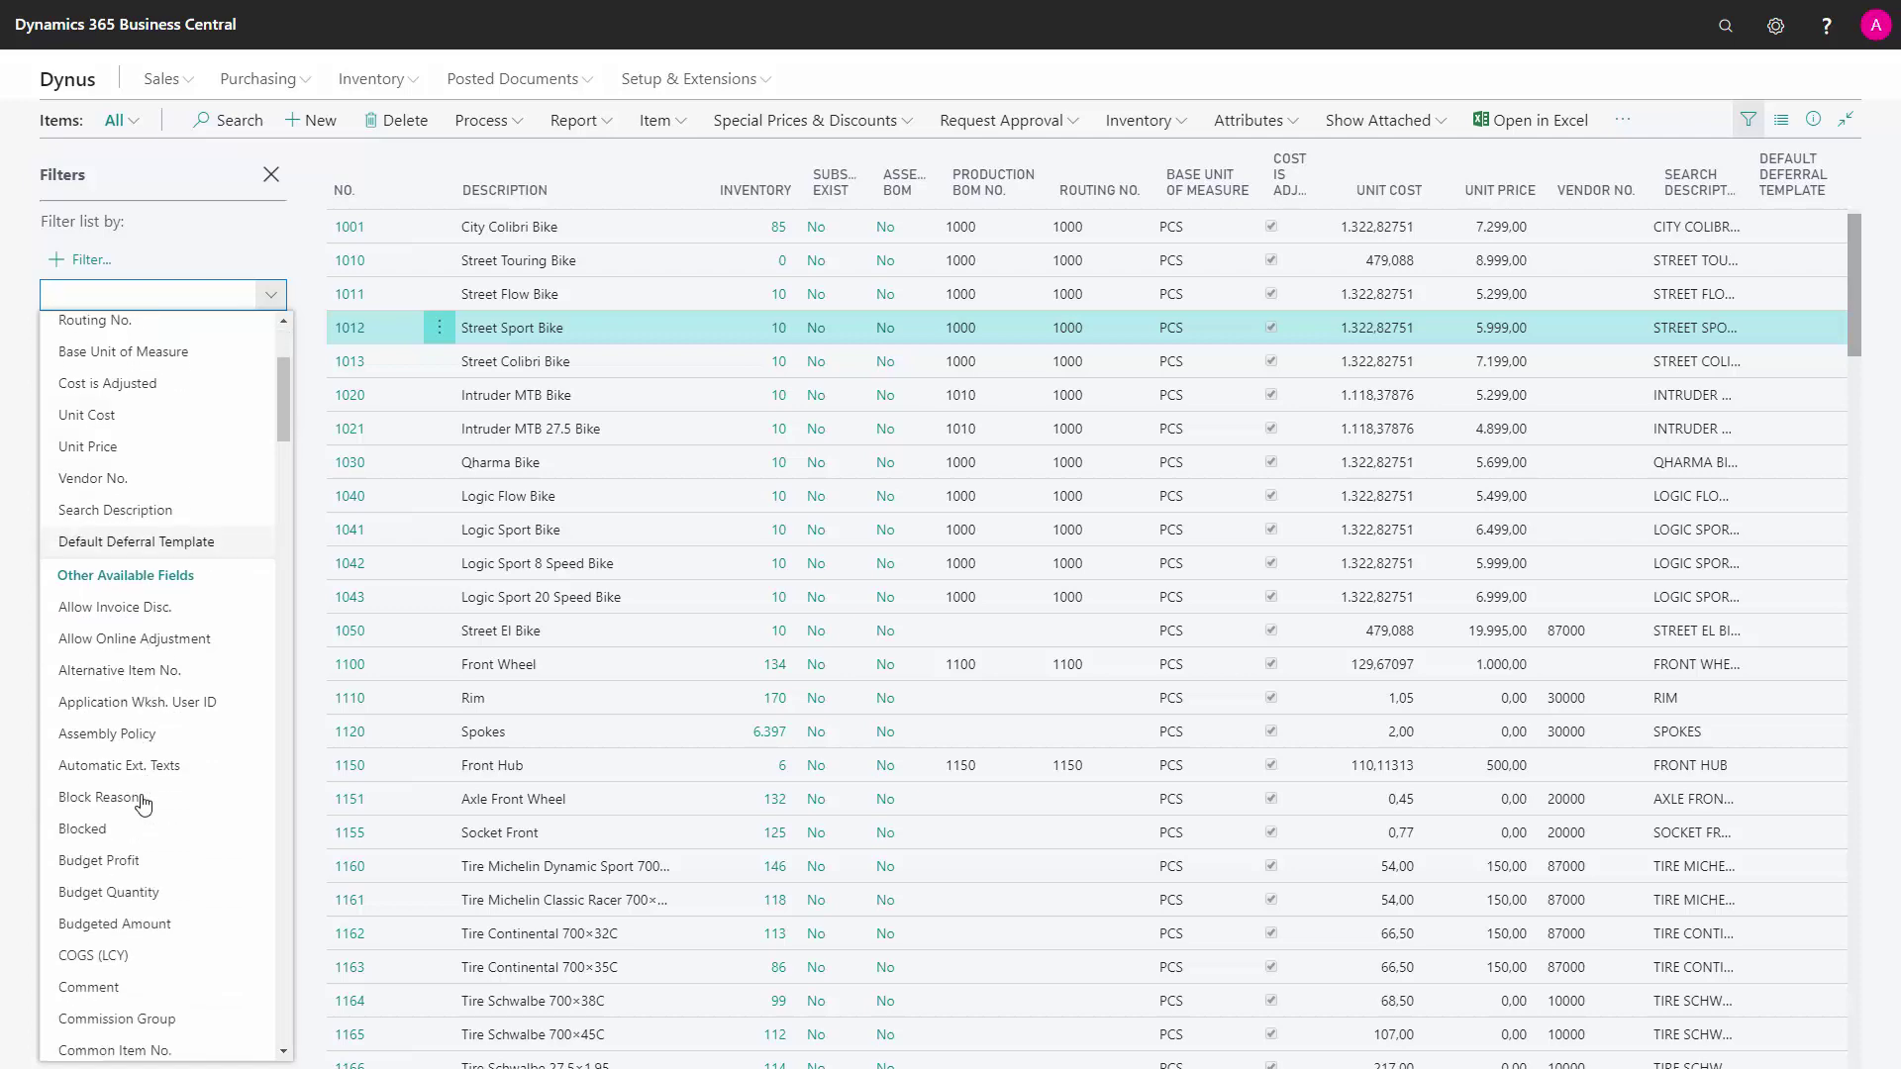
scroll(144, 803, down, 2)
scroll(143, 803, down, 2)
scroll(143, 803, down, 3)
scroll(143, 804, down, 2)
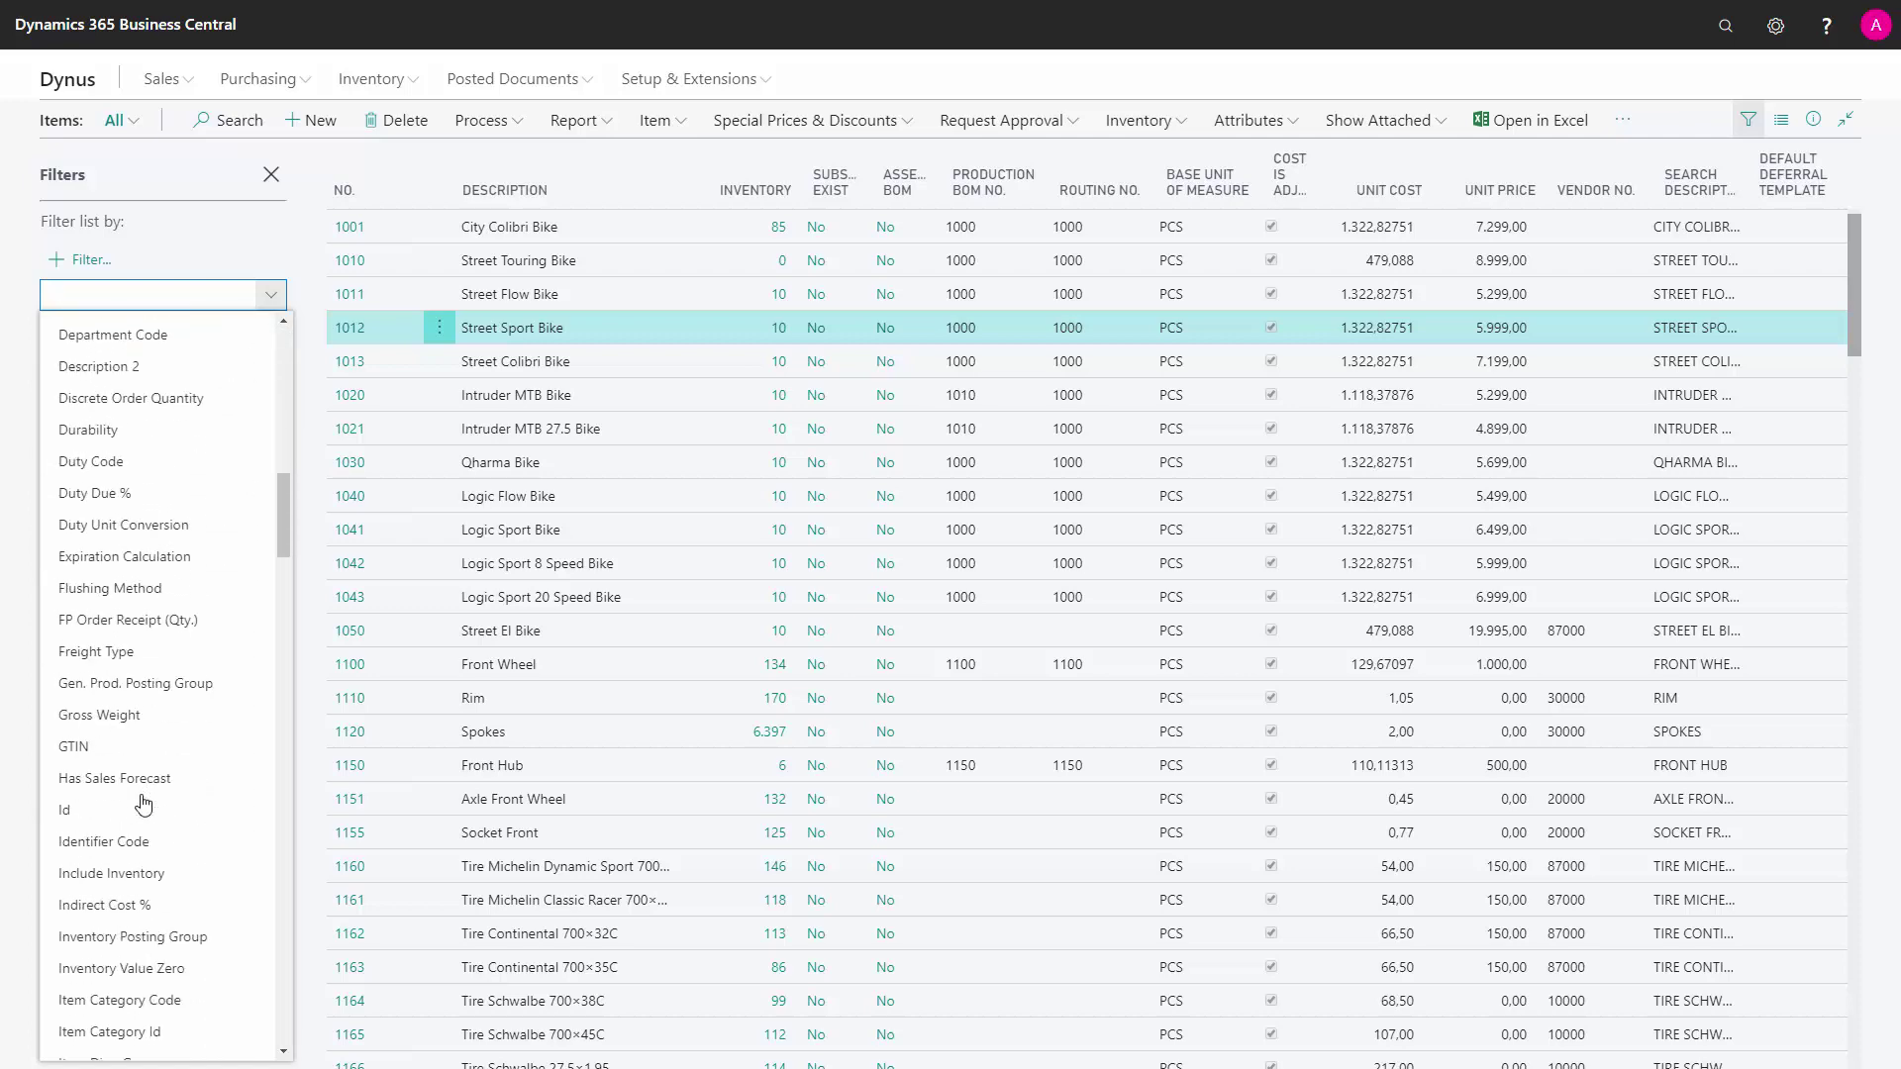
scroll(144, 803, down, 3)
scroll(143, 804, down, 3)
scroll(144, 803, down, 3)
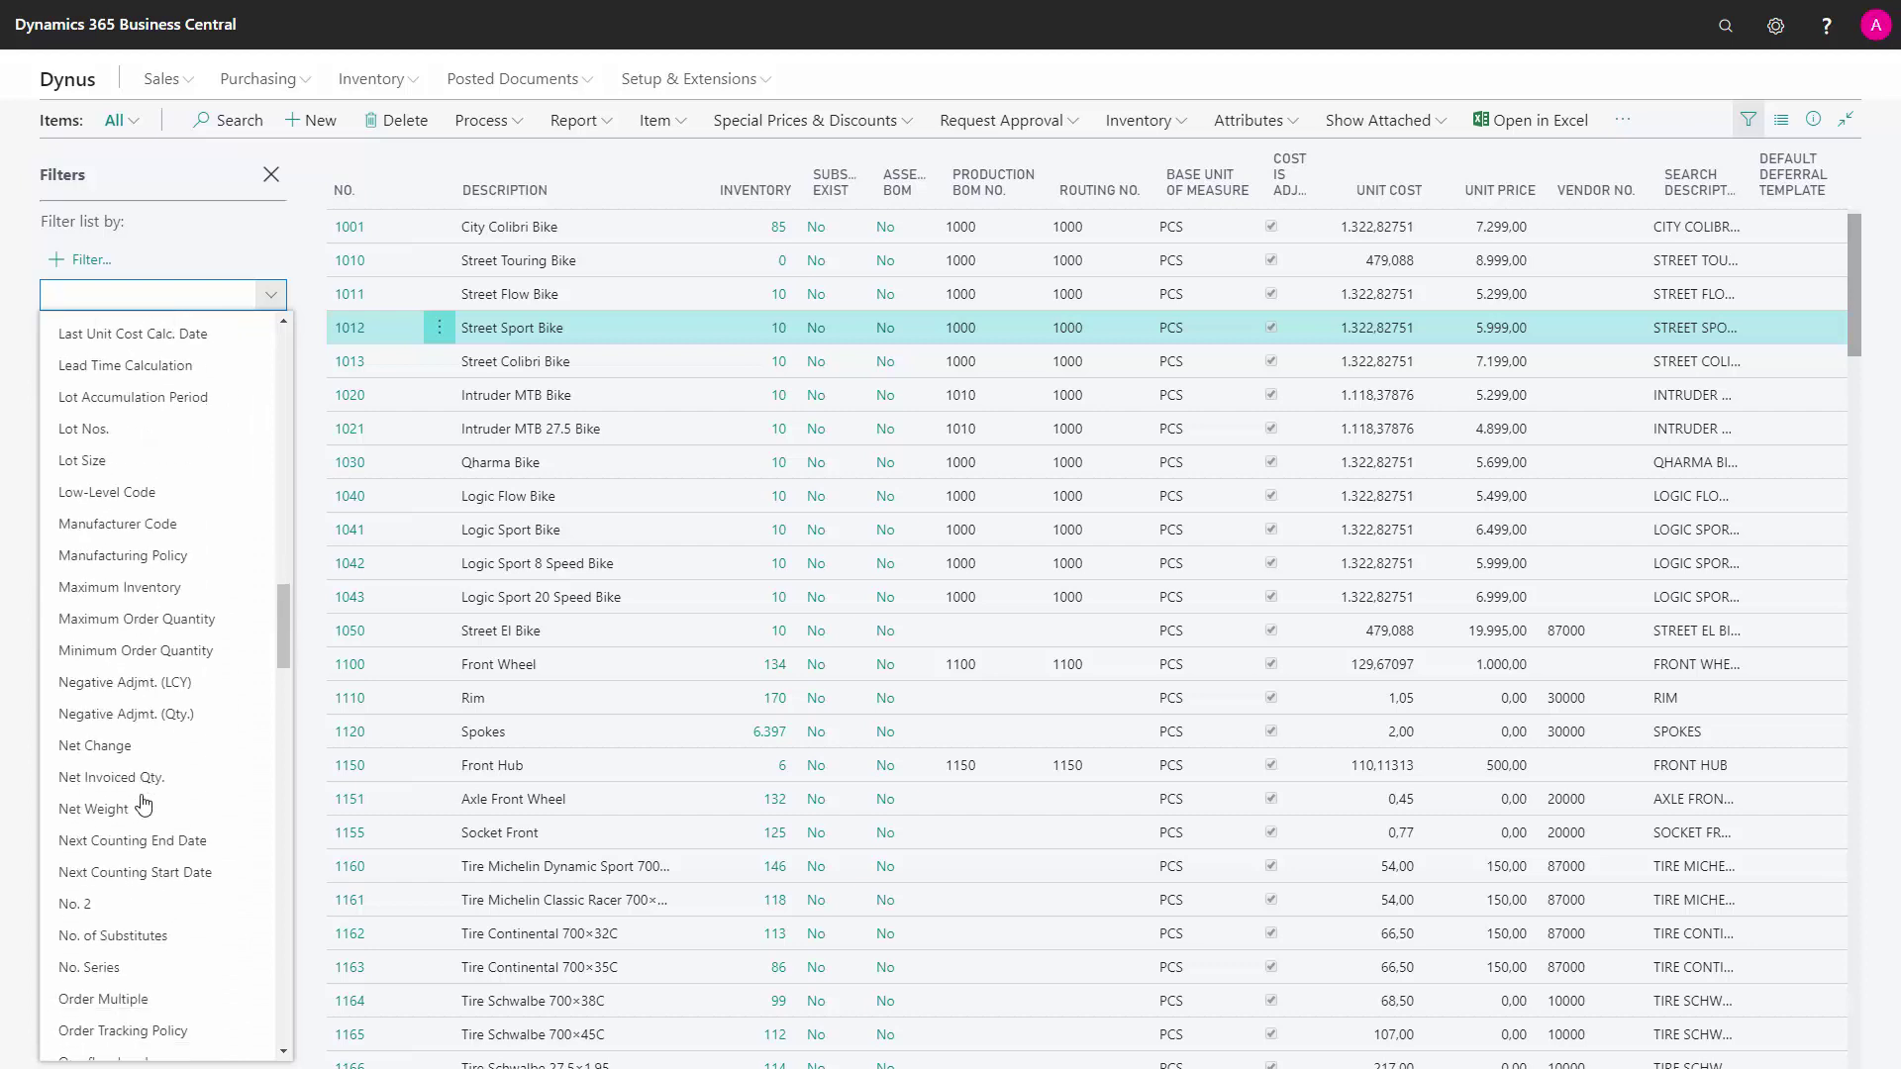
click(164, 175)
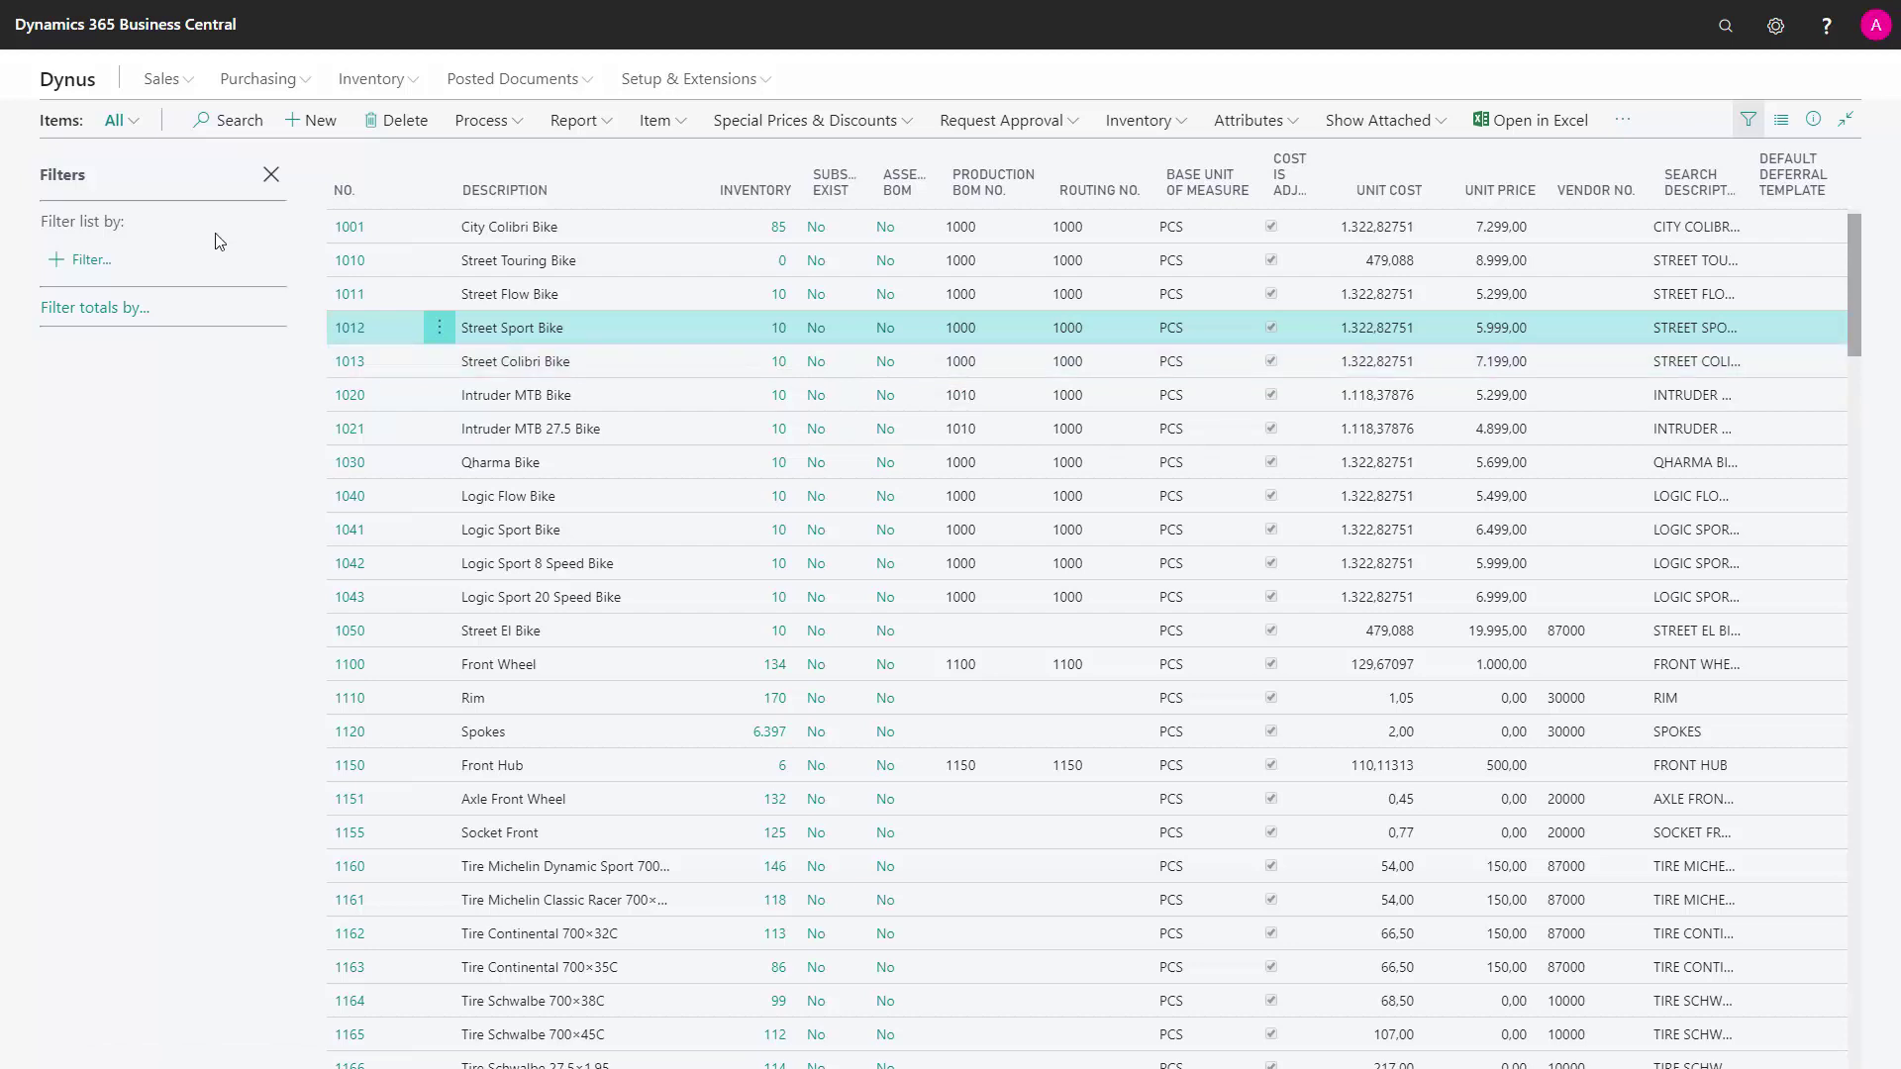
click(234, 128)
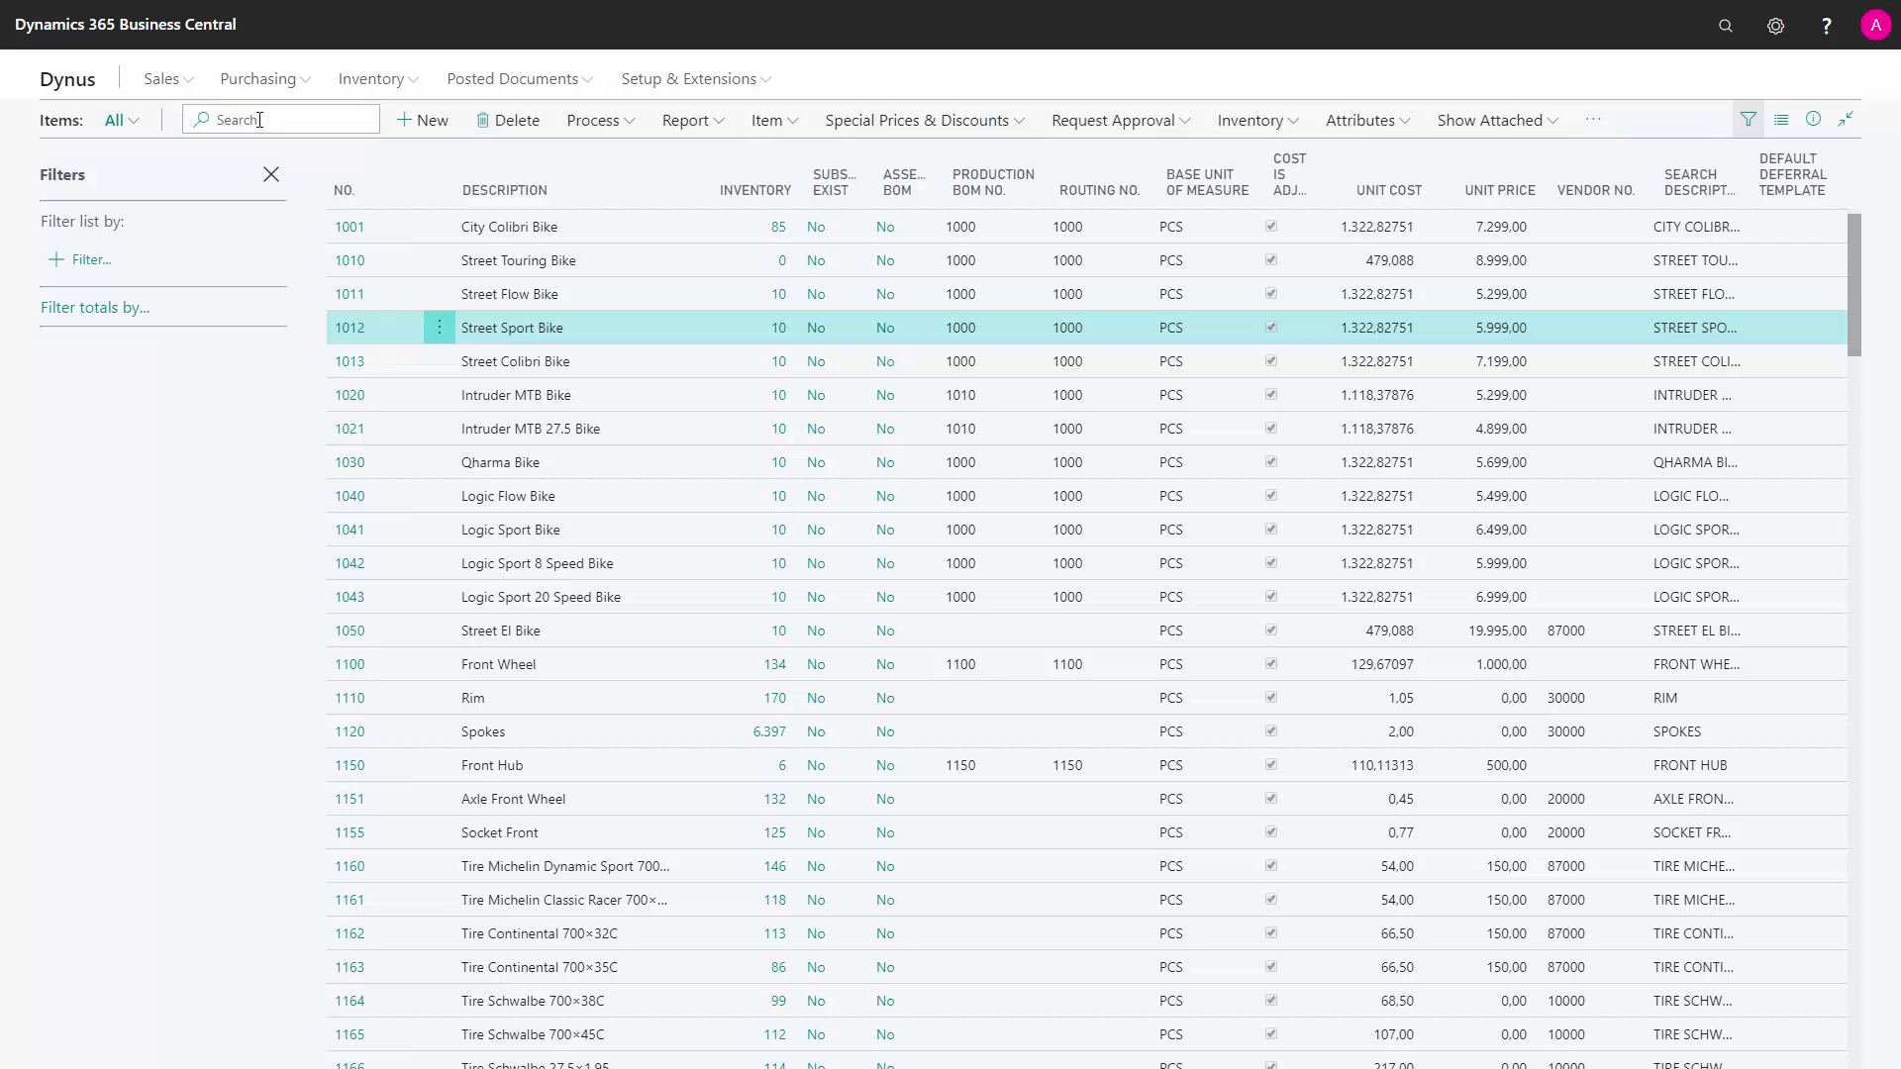
text(bike)
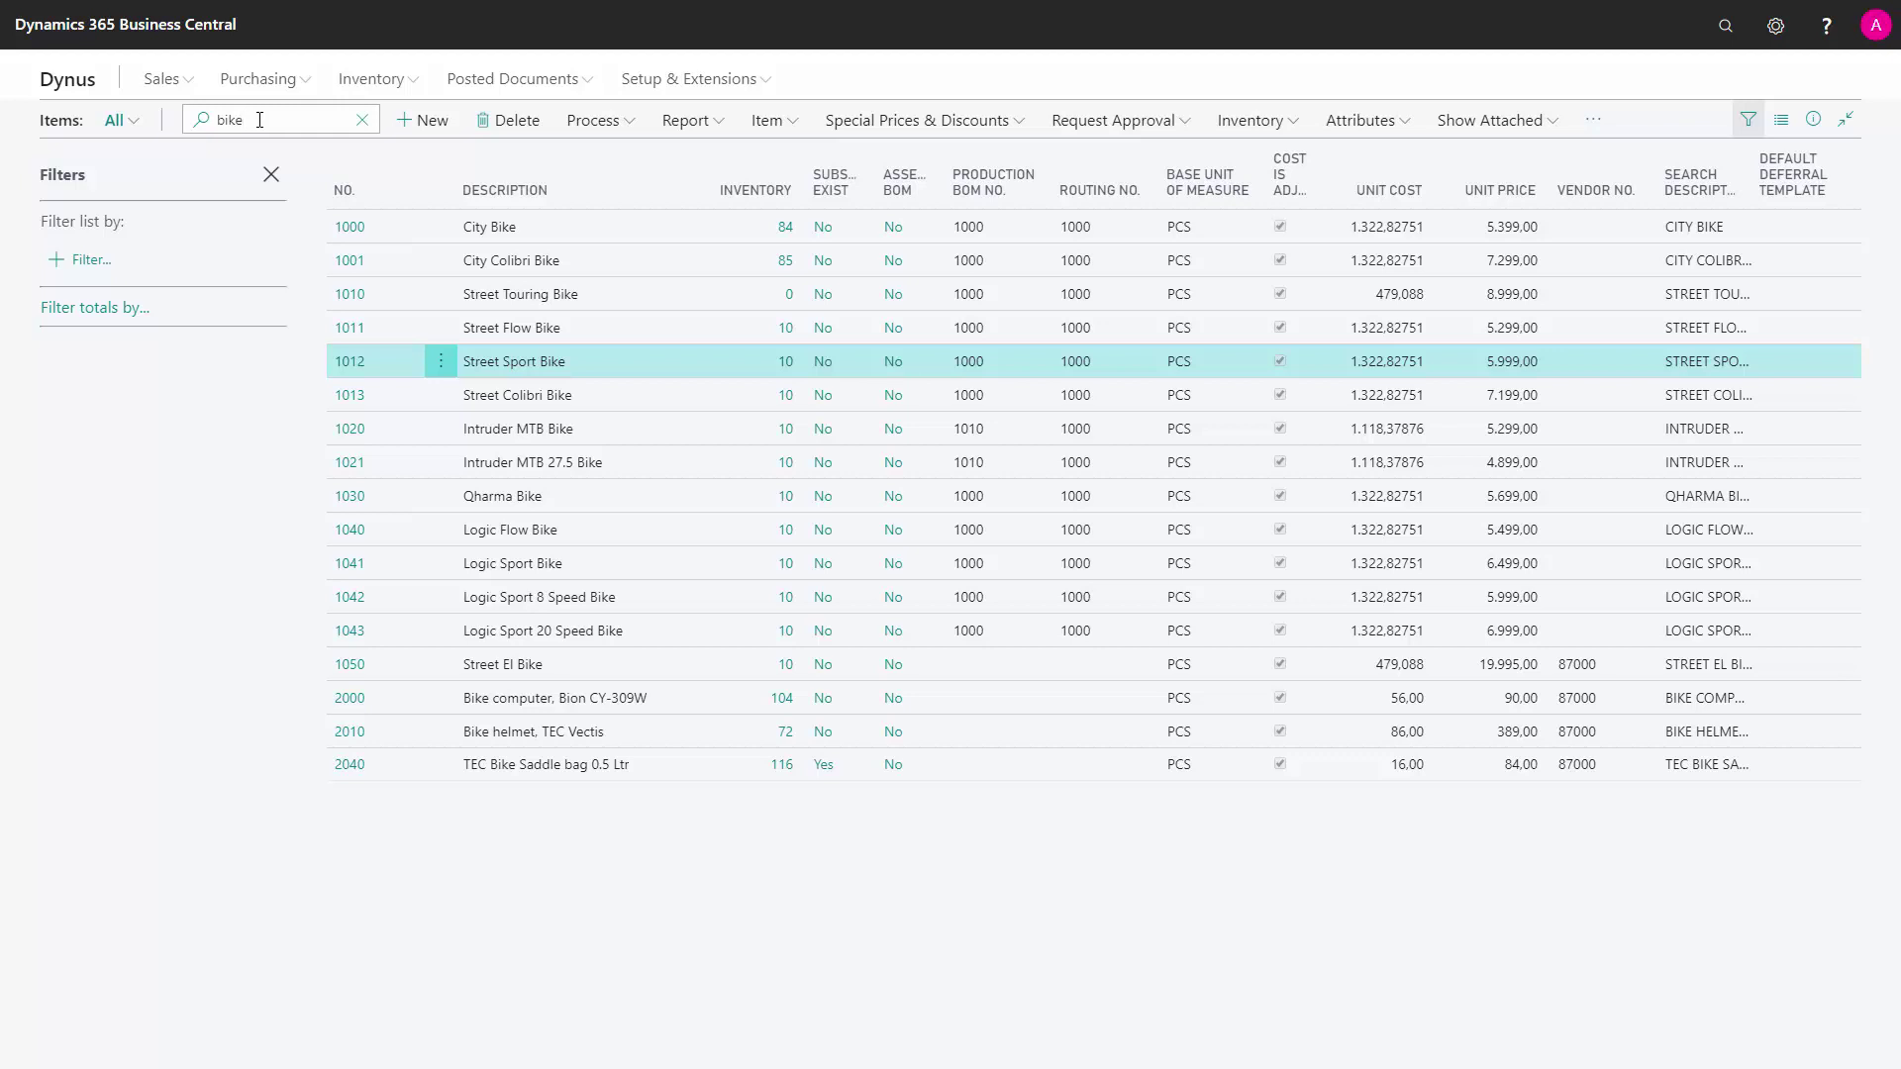
click(361, 123)
Apply and remove a Description filter of 'Bike', then search for '10' and clear it.
click(92, 260)
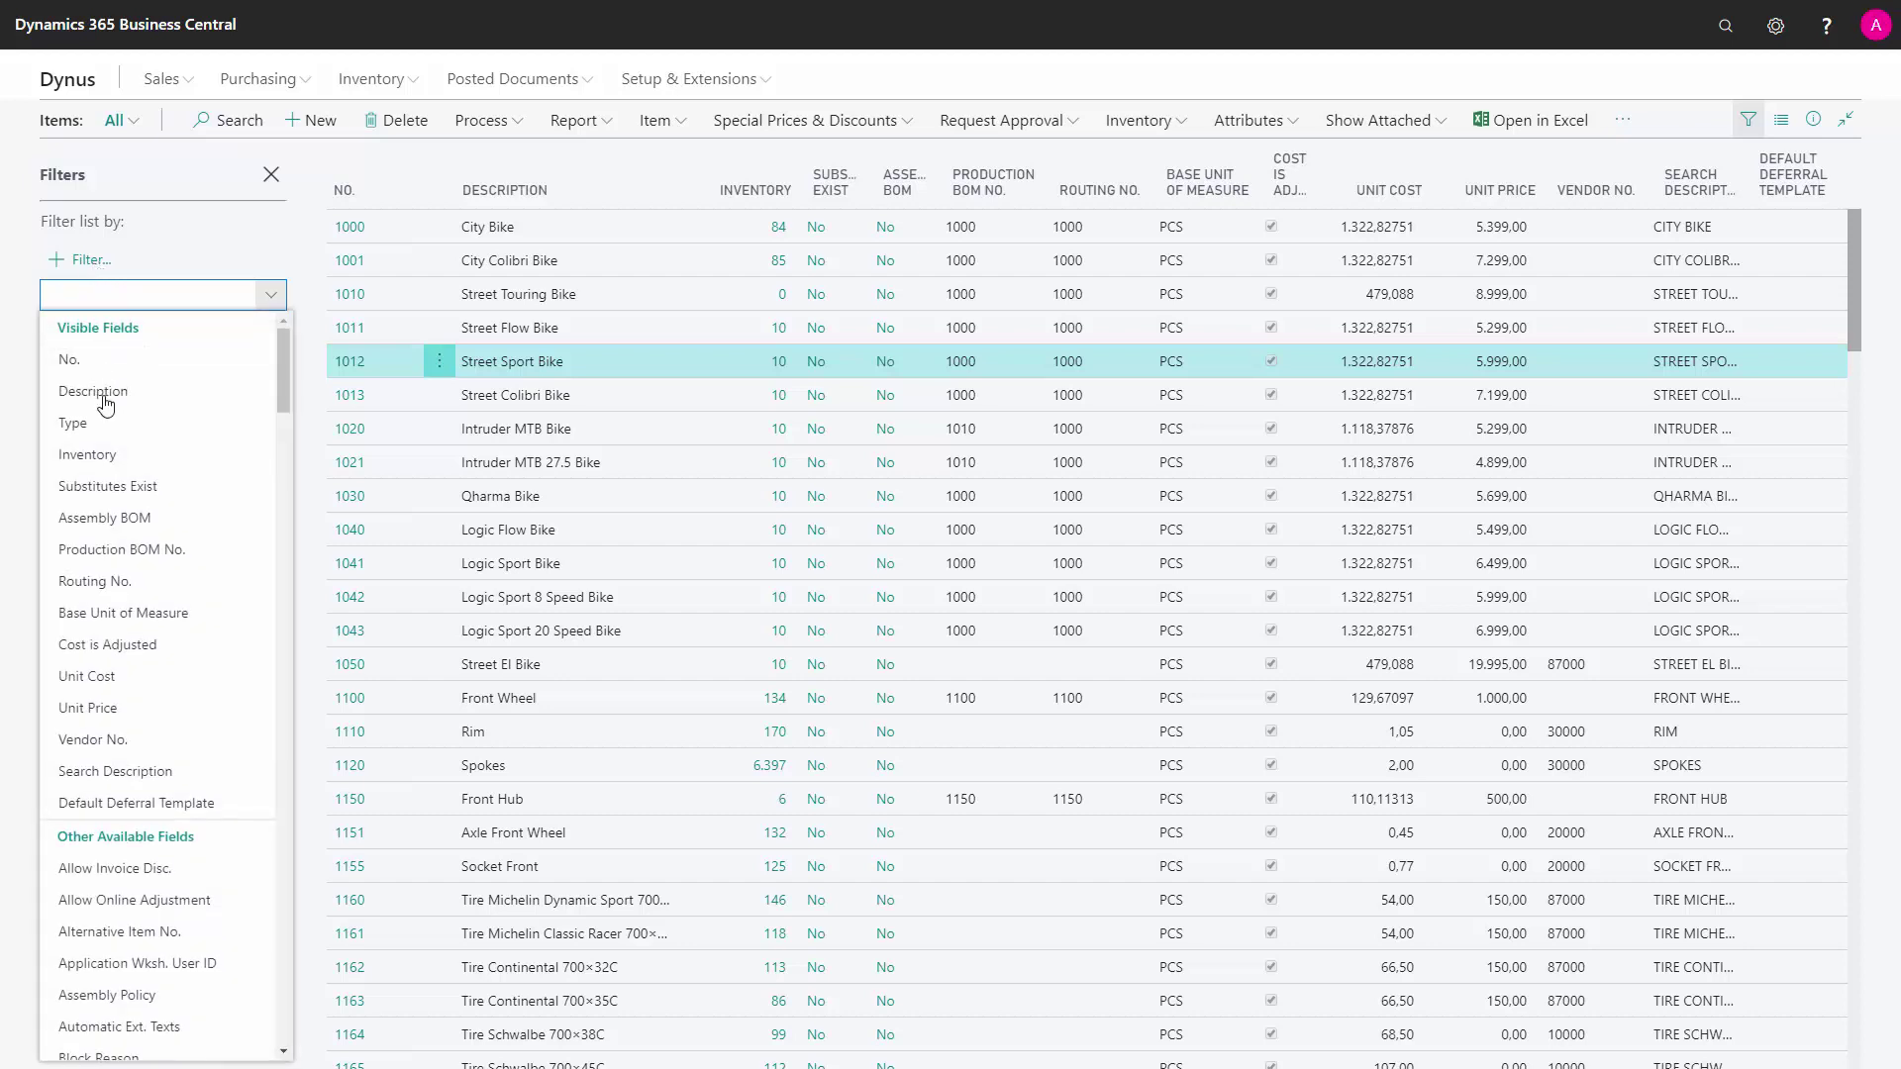
click(93, 393)
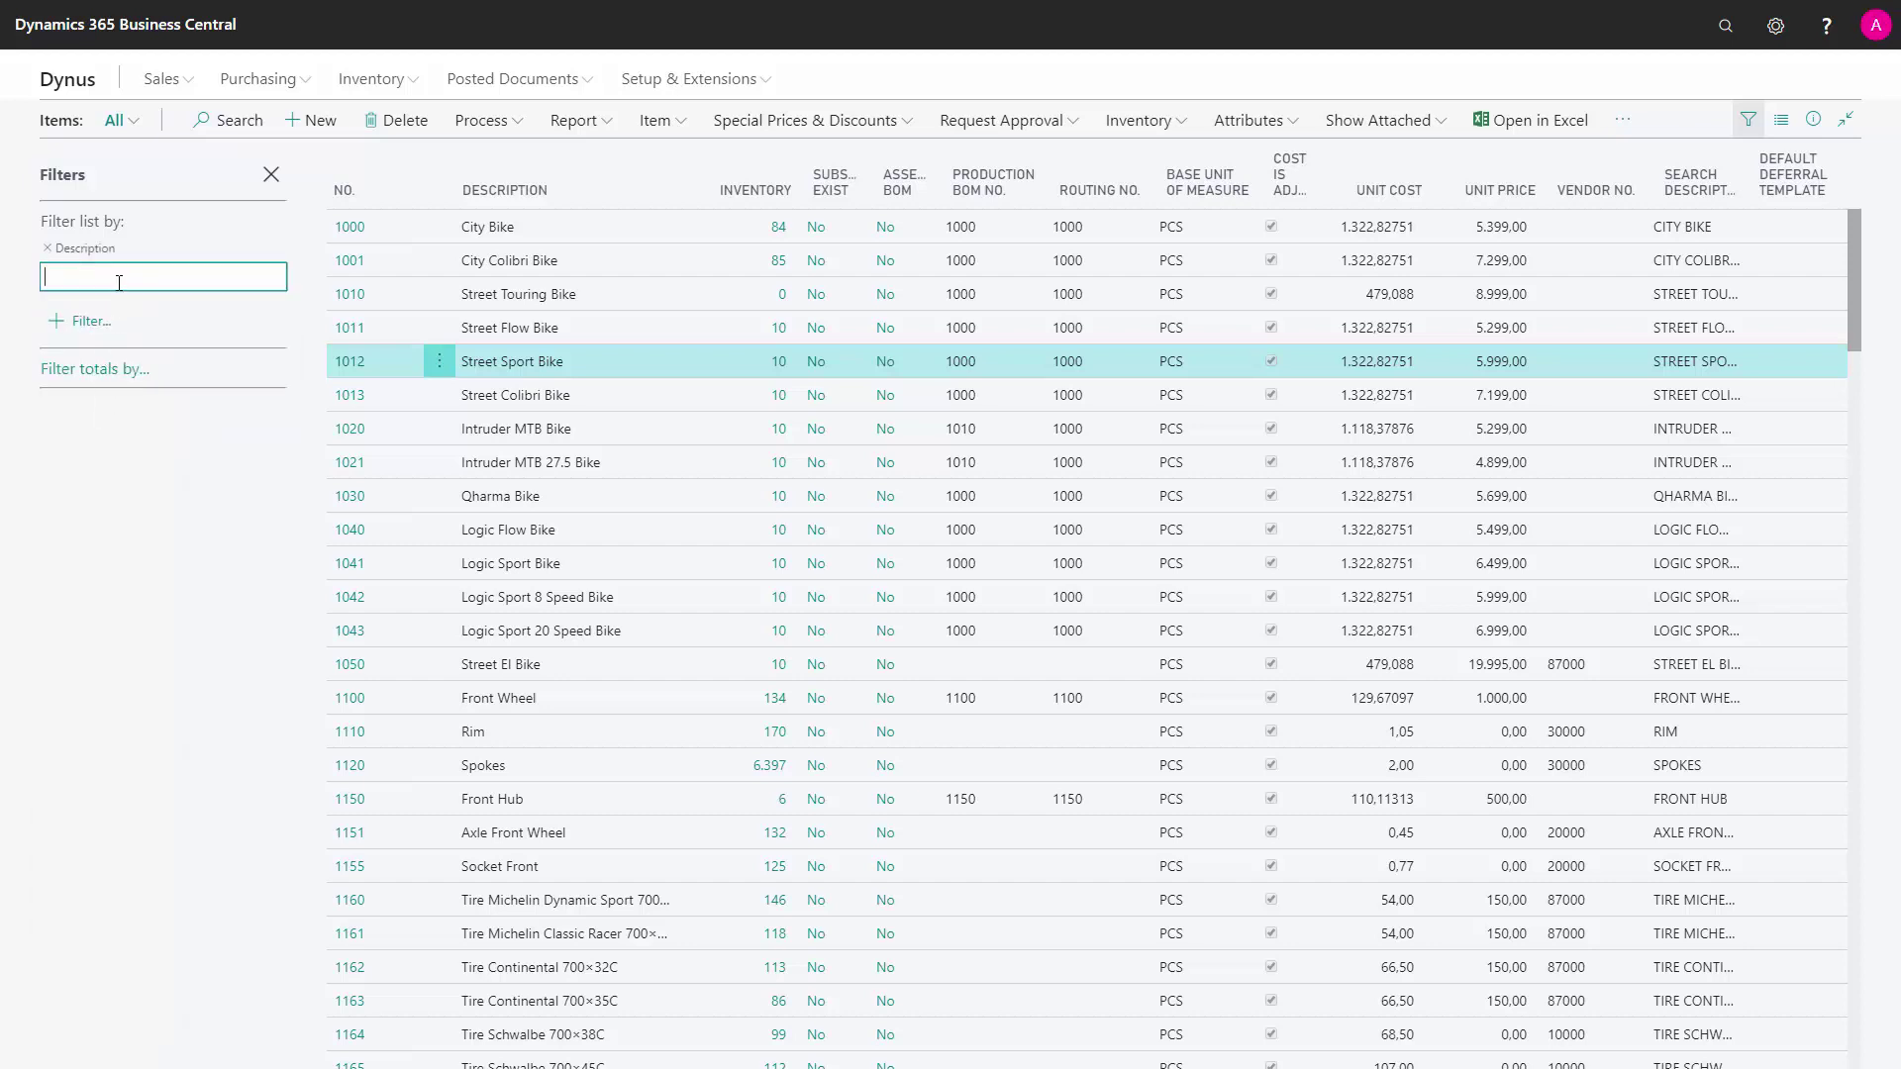
text(Bike)
key(Return)
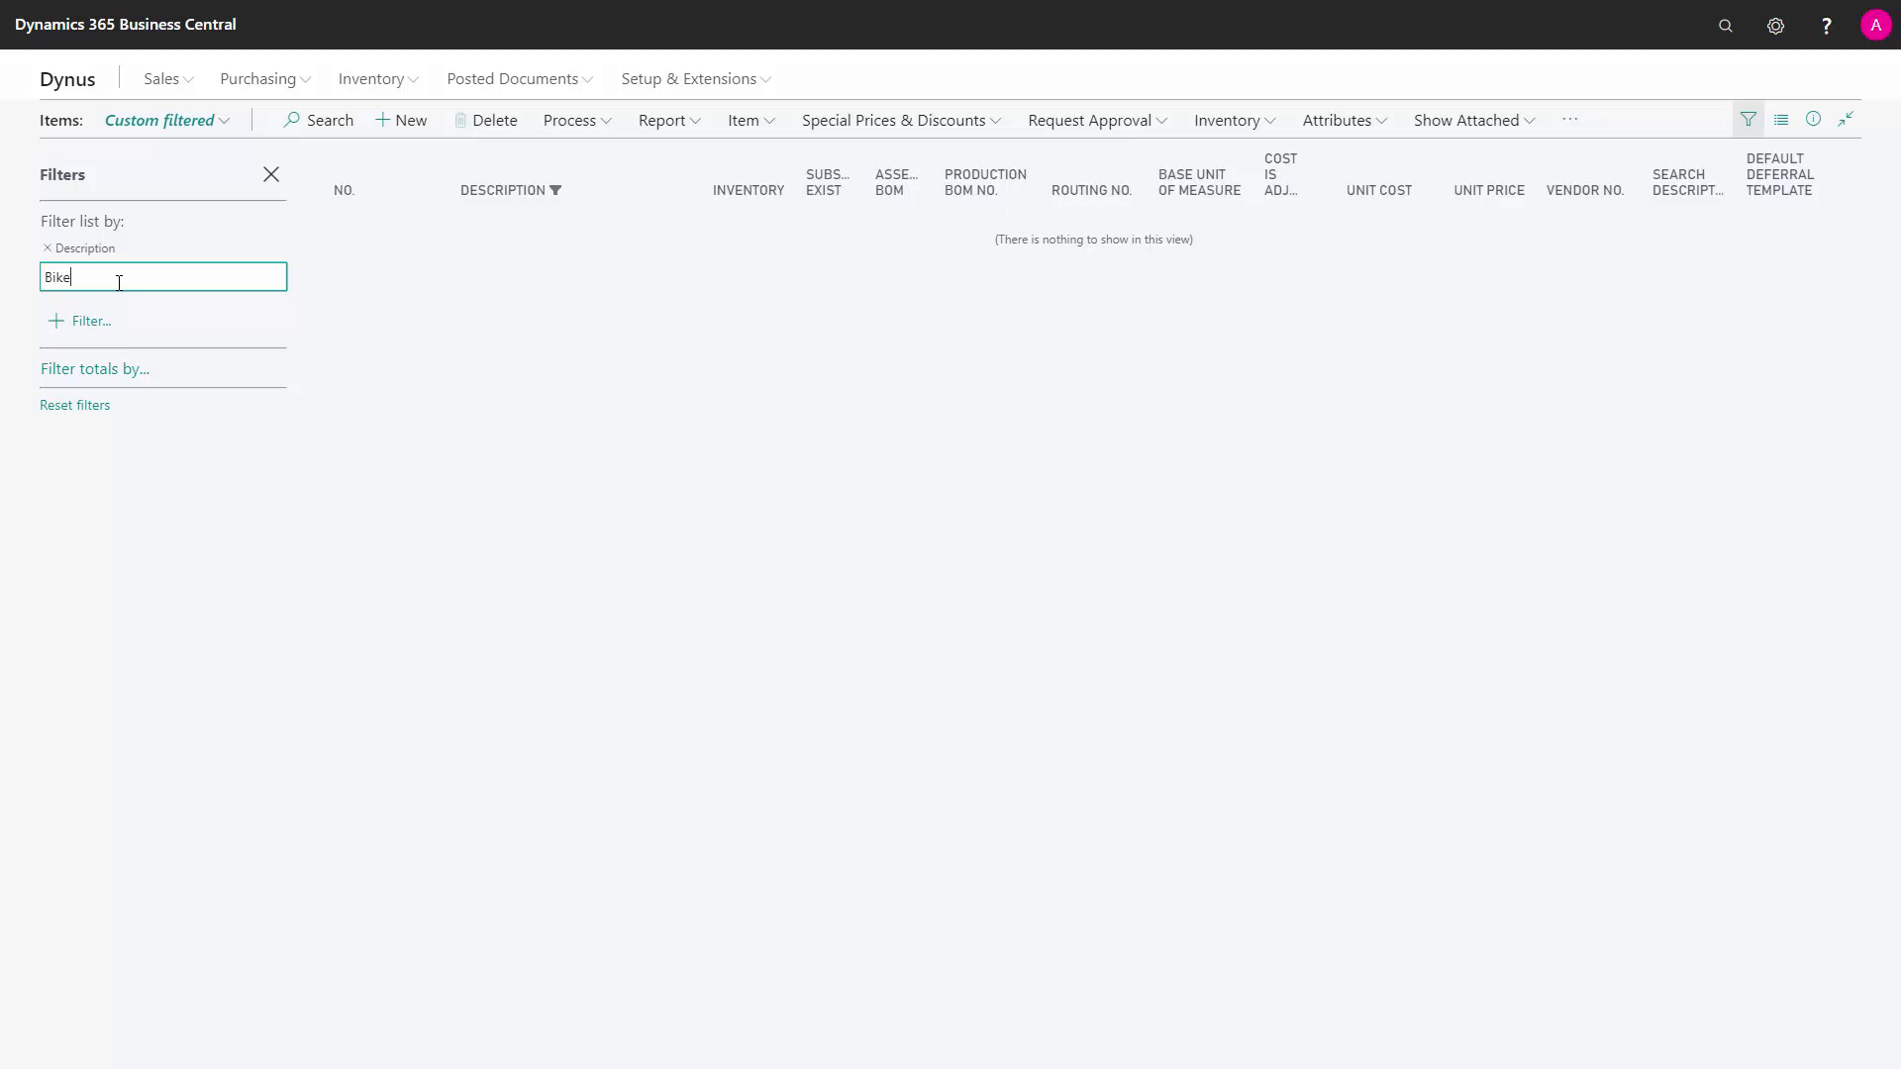
click(71, 404)
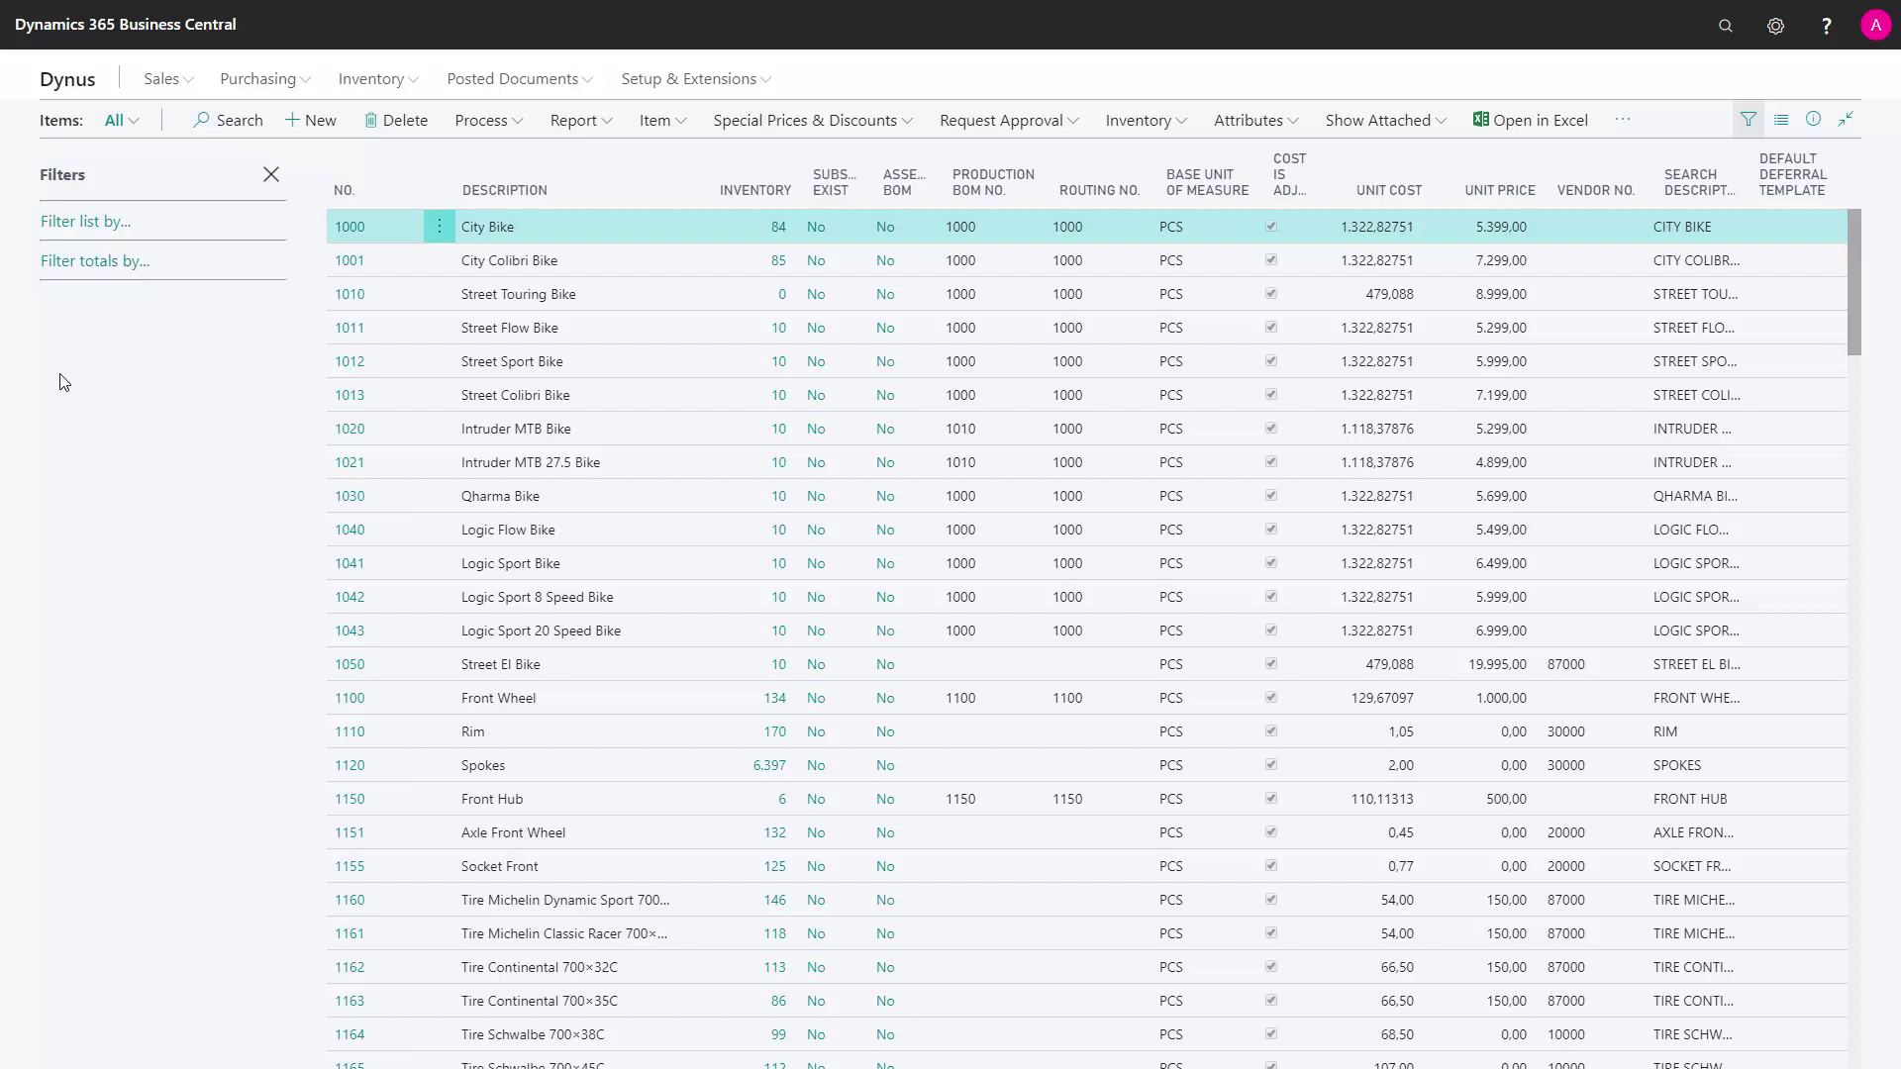
click(231, 120)
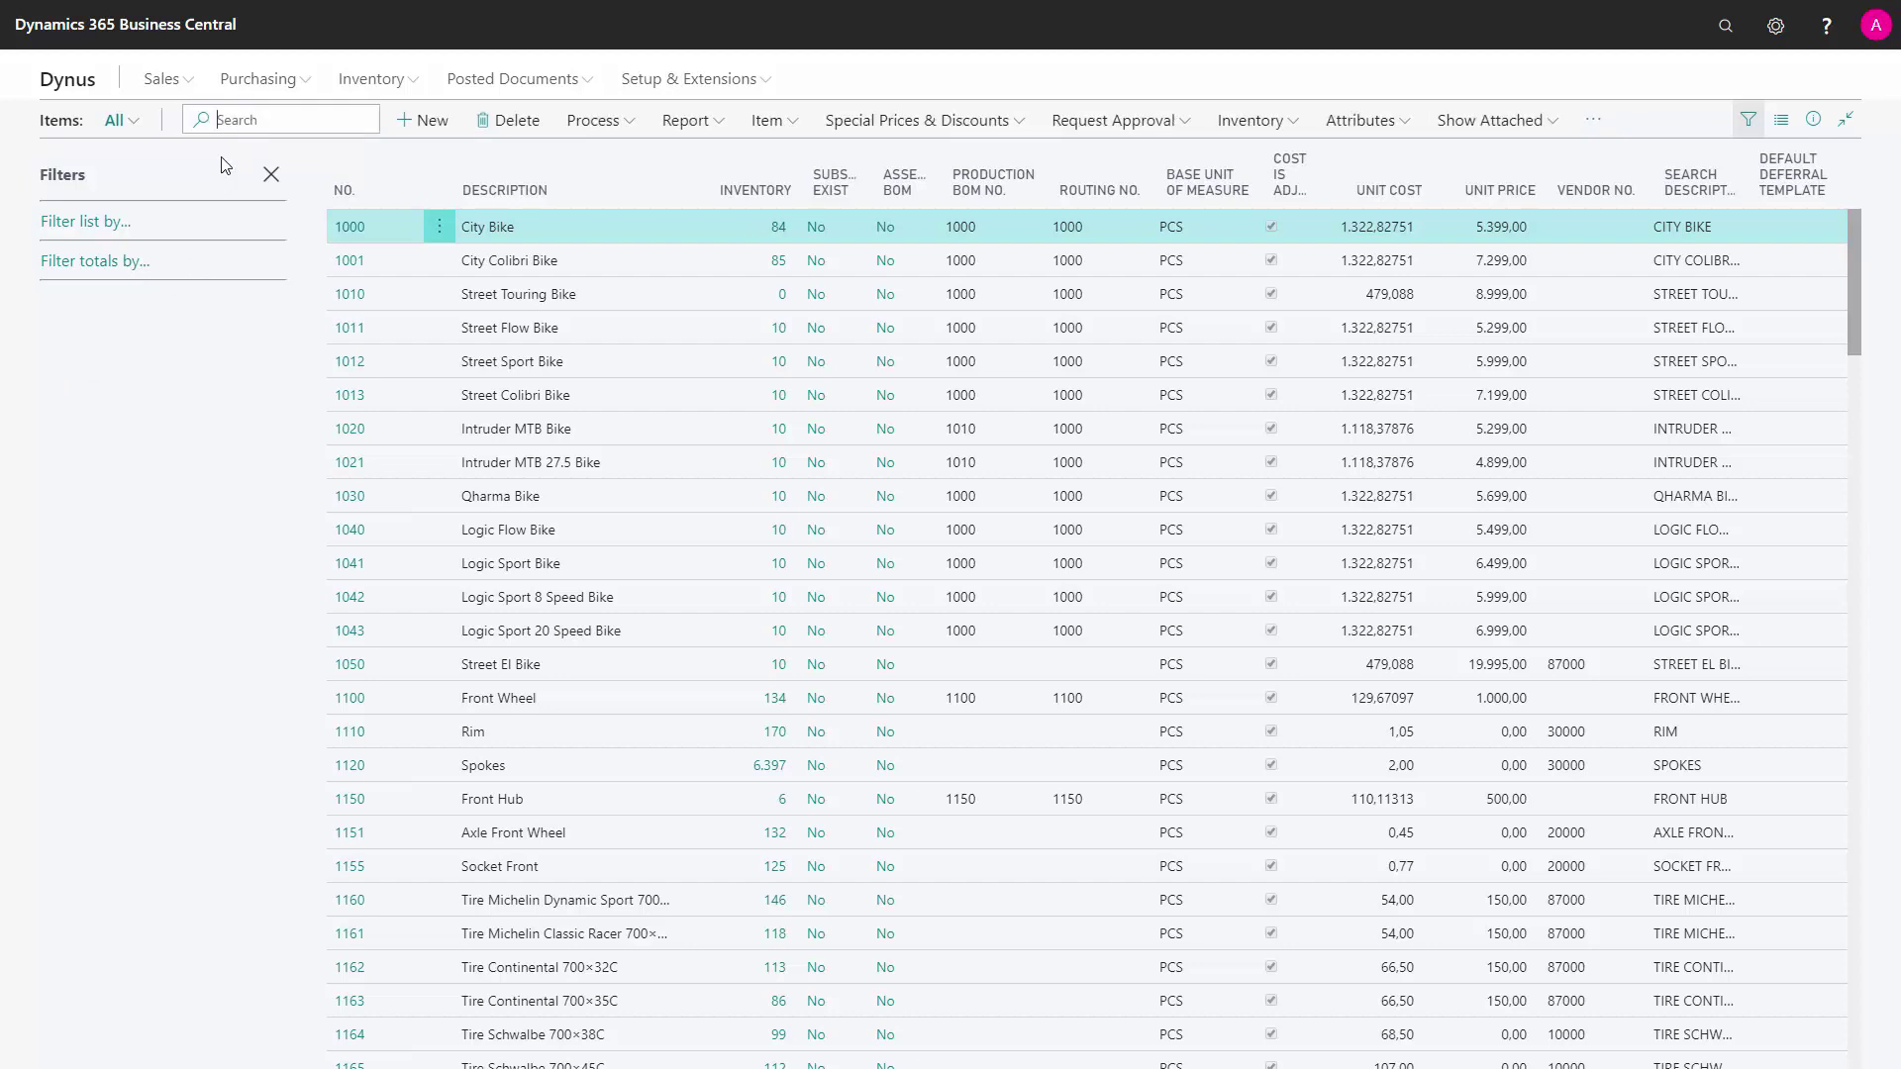
text(10)
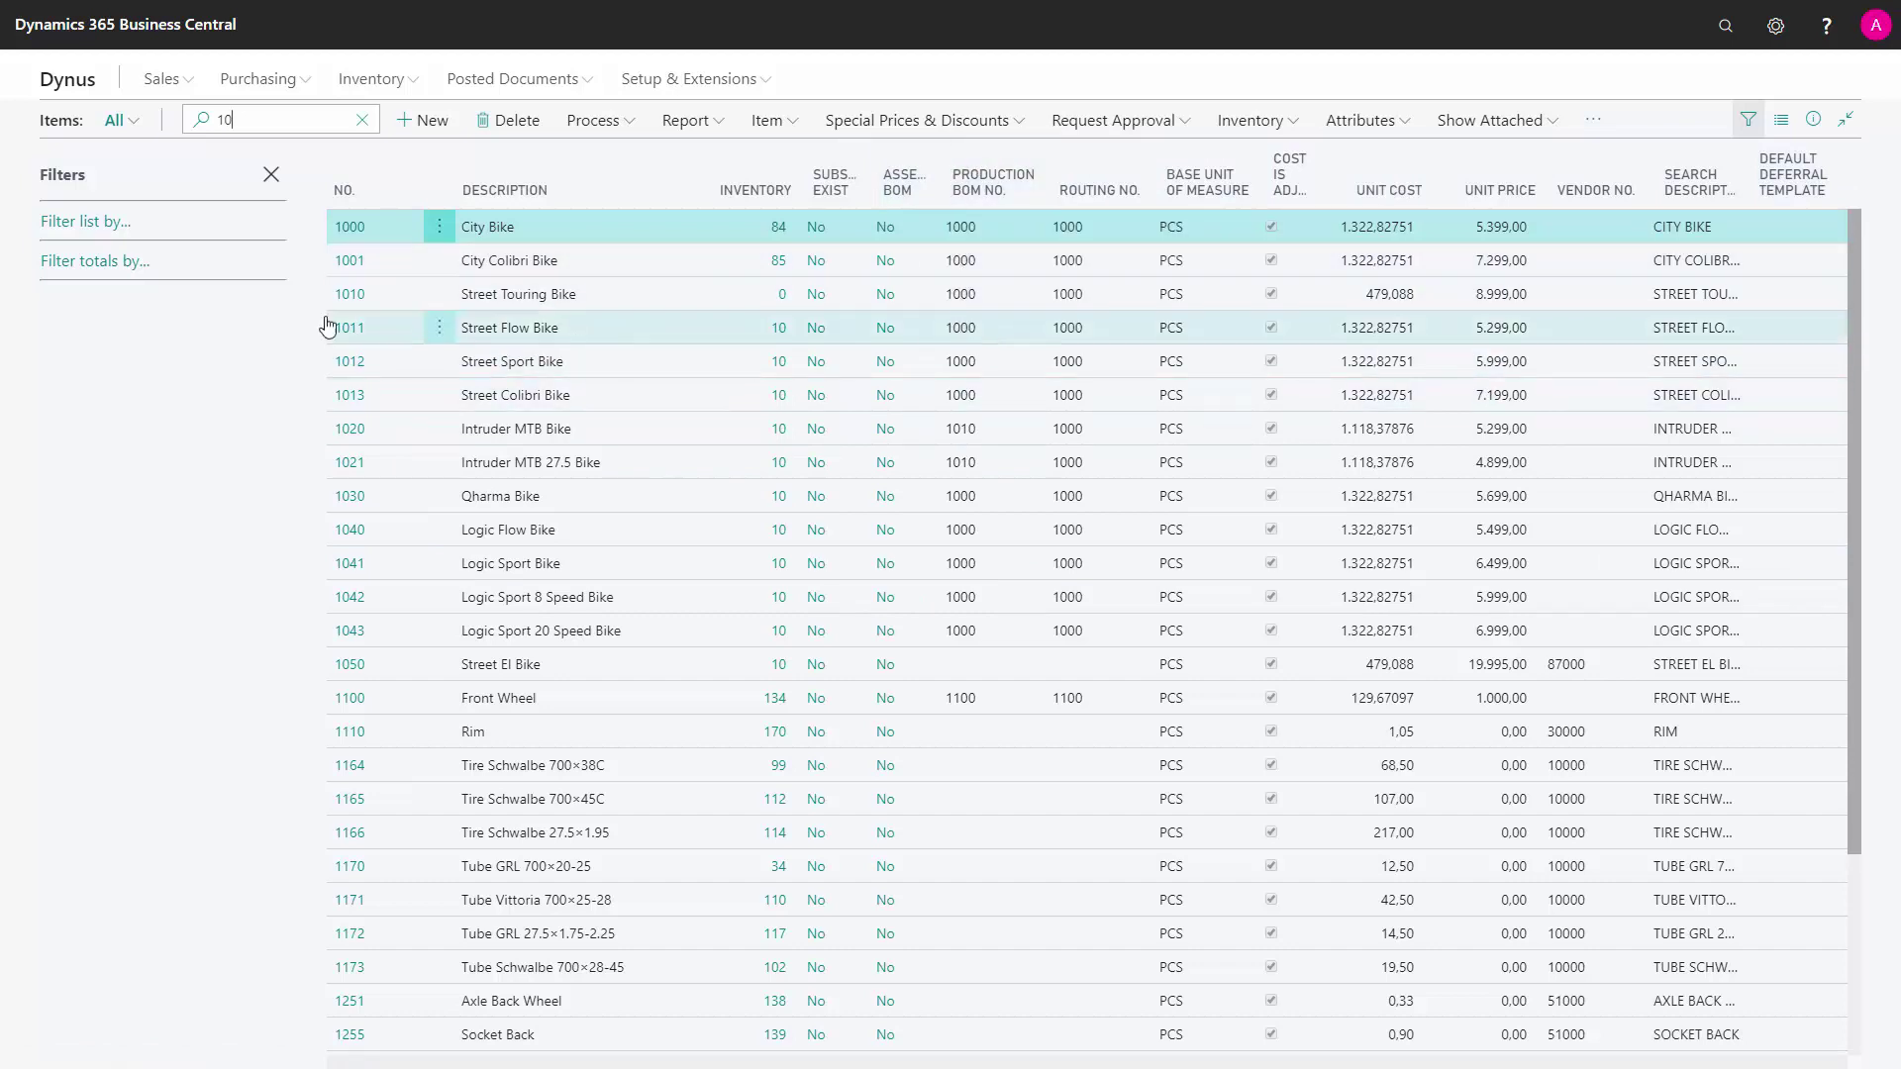
click(362, 120)
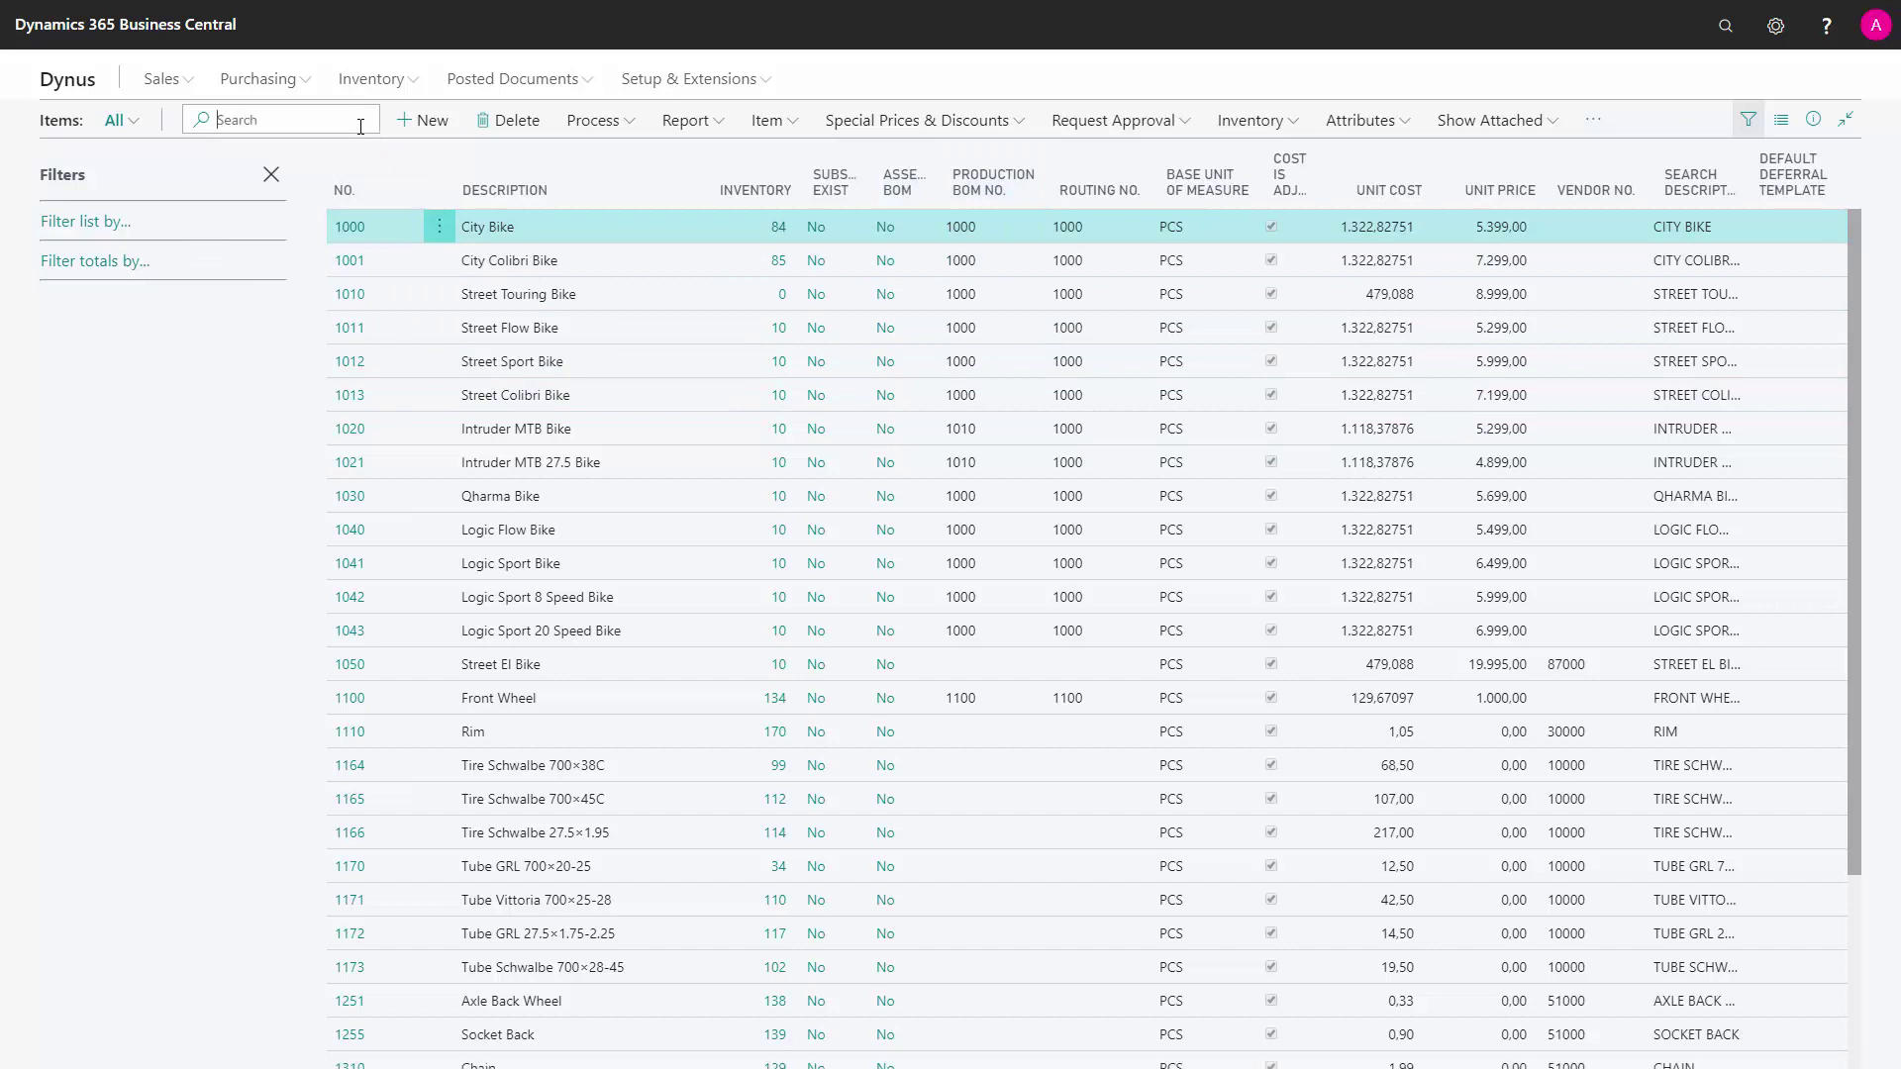
Add an Inventory filter of 10, narrowing the list to eleven bikes (1011–1050).
click(81, 223)
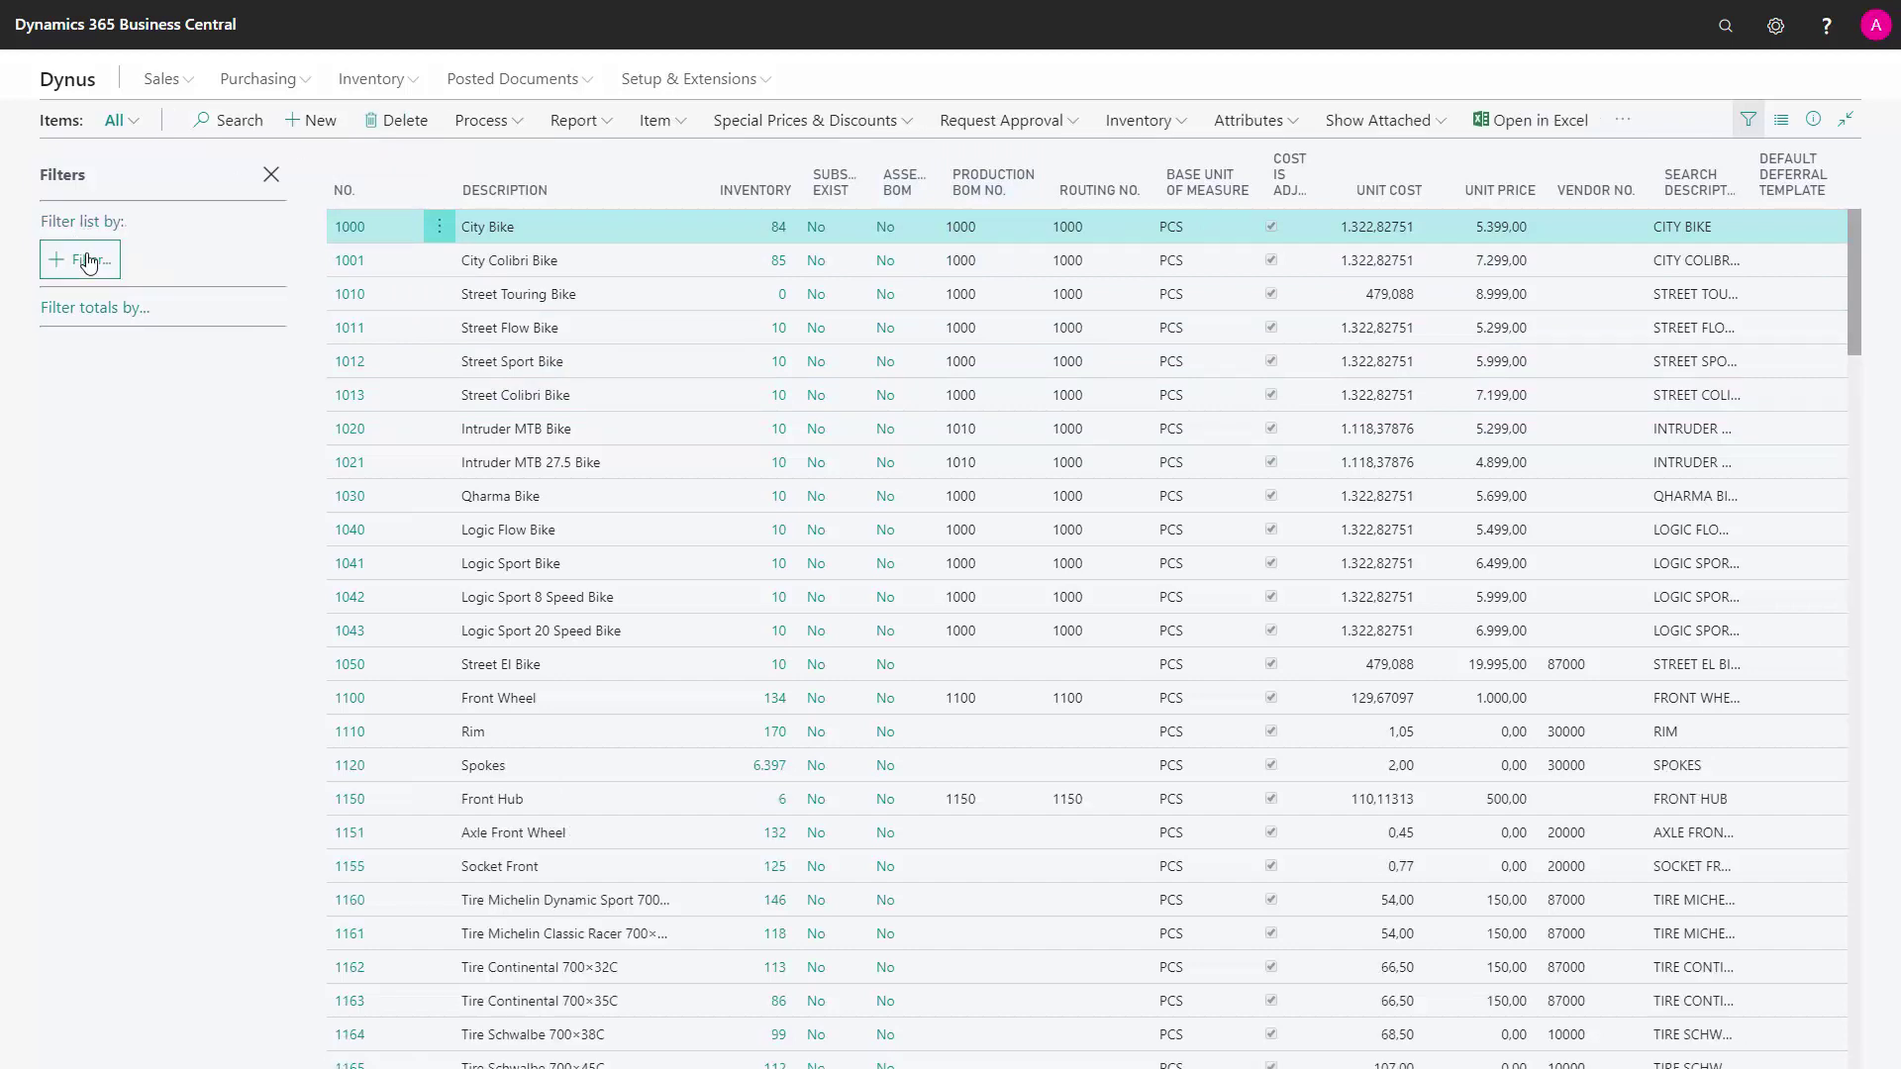
click(85, 258)
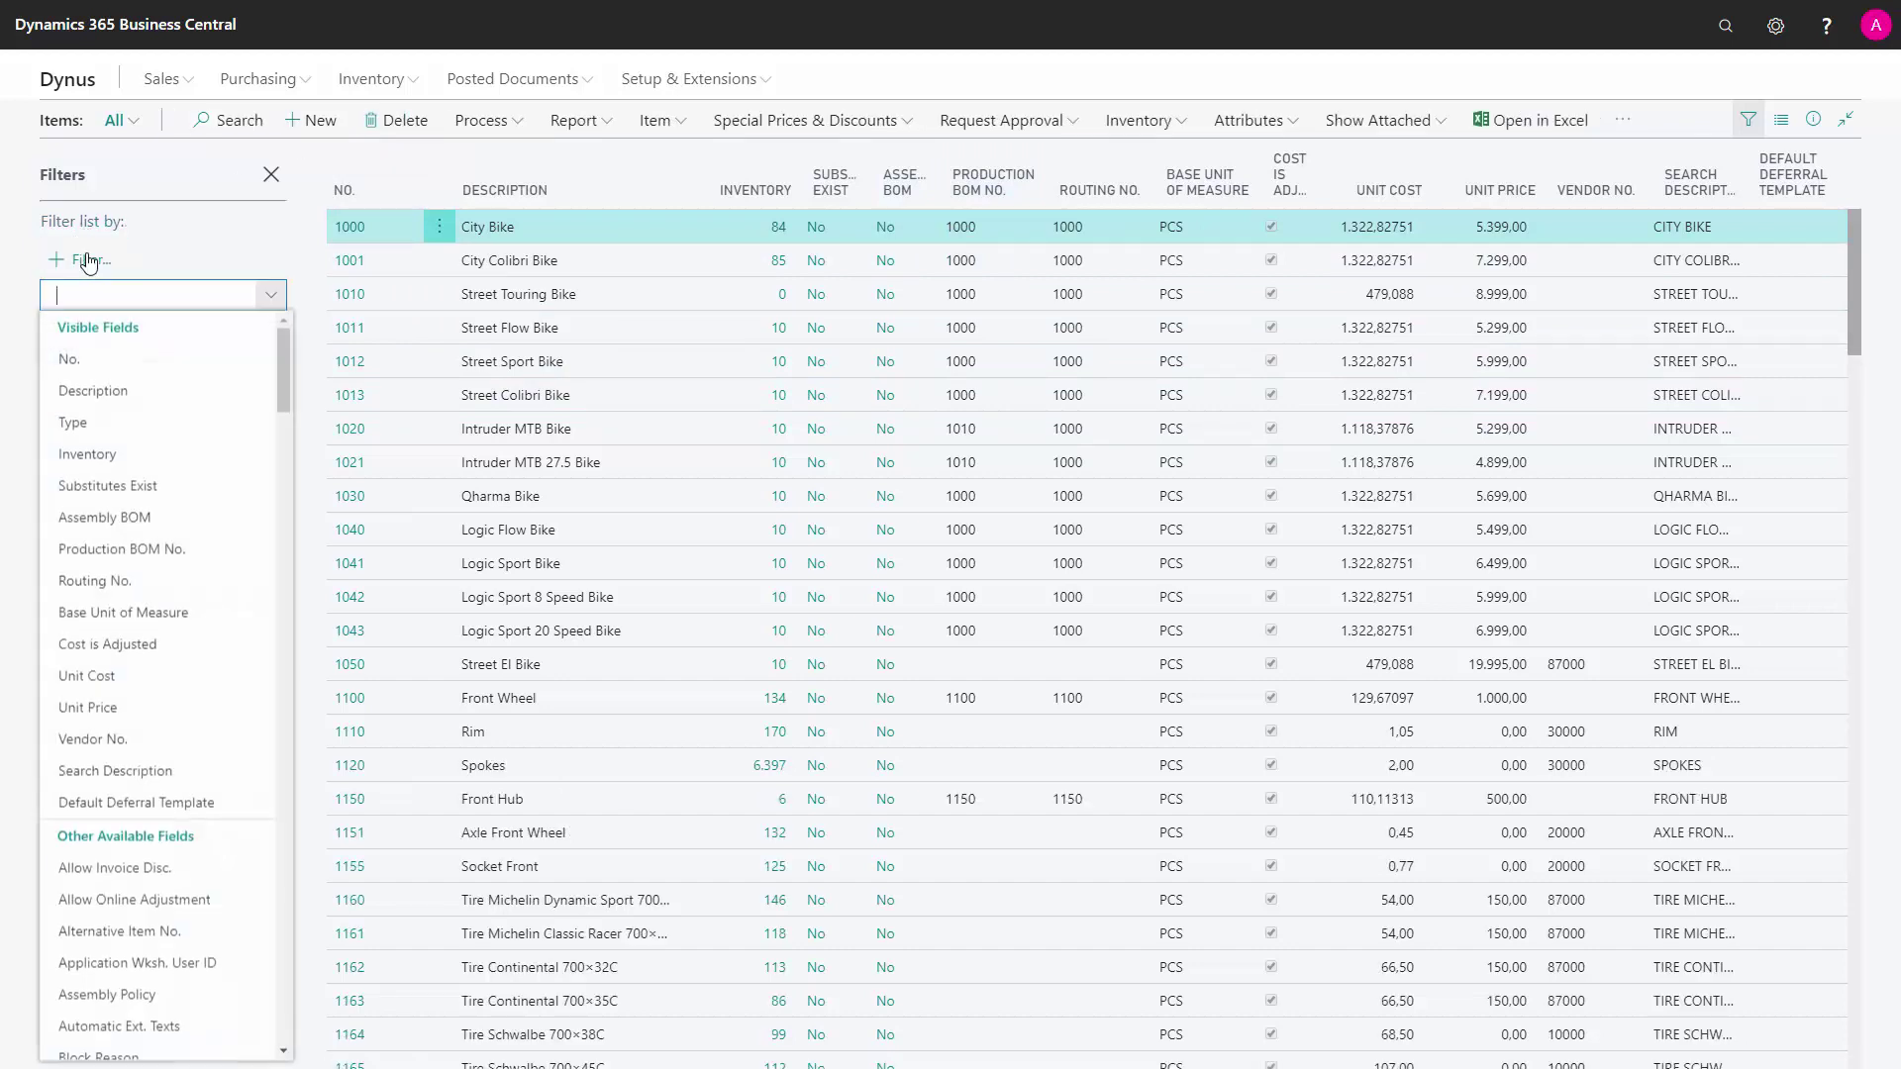
click(89, 456)
text(10)
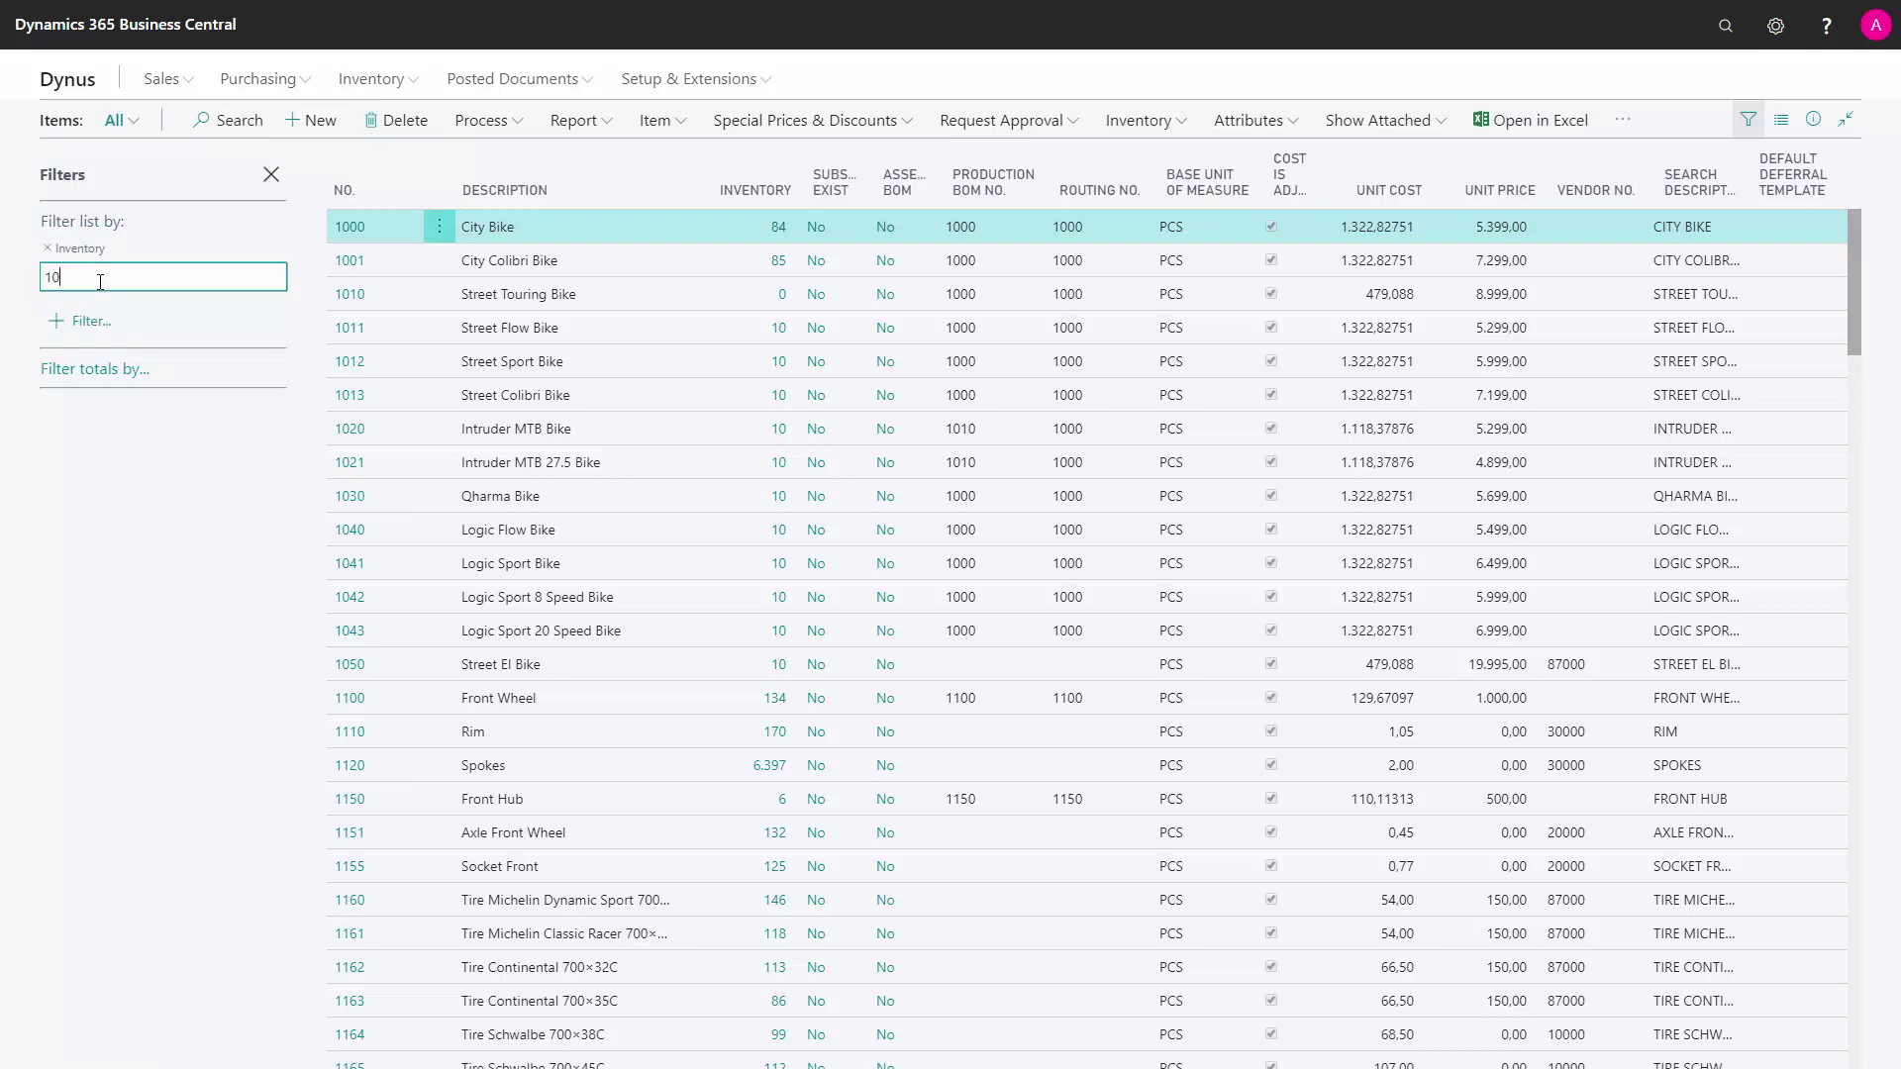
key(Return)
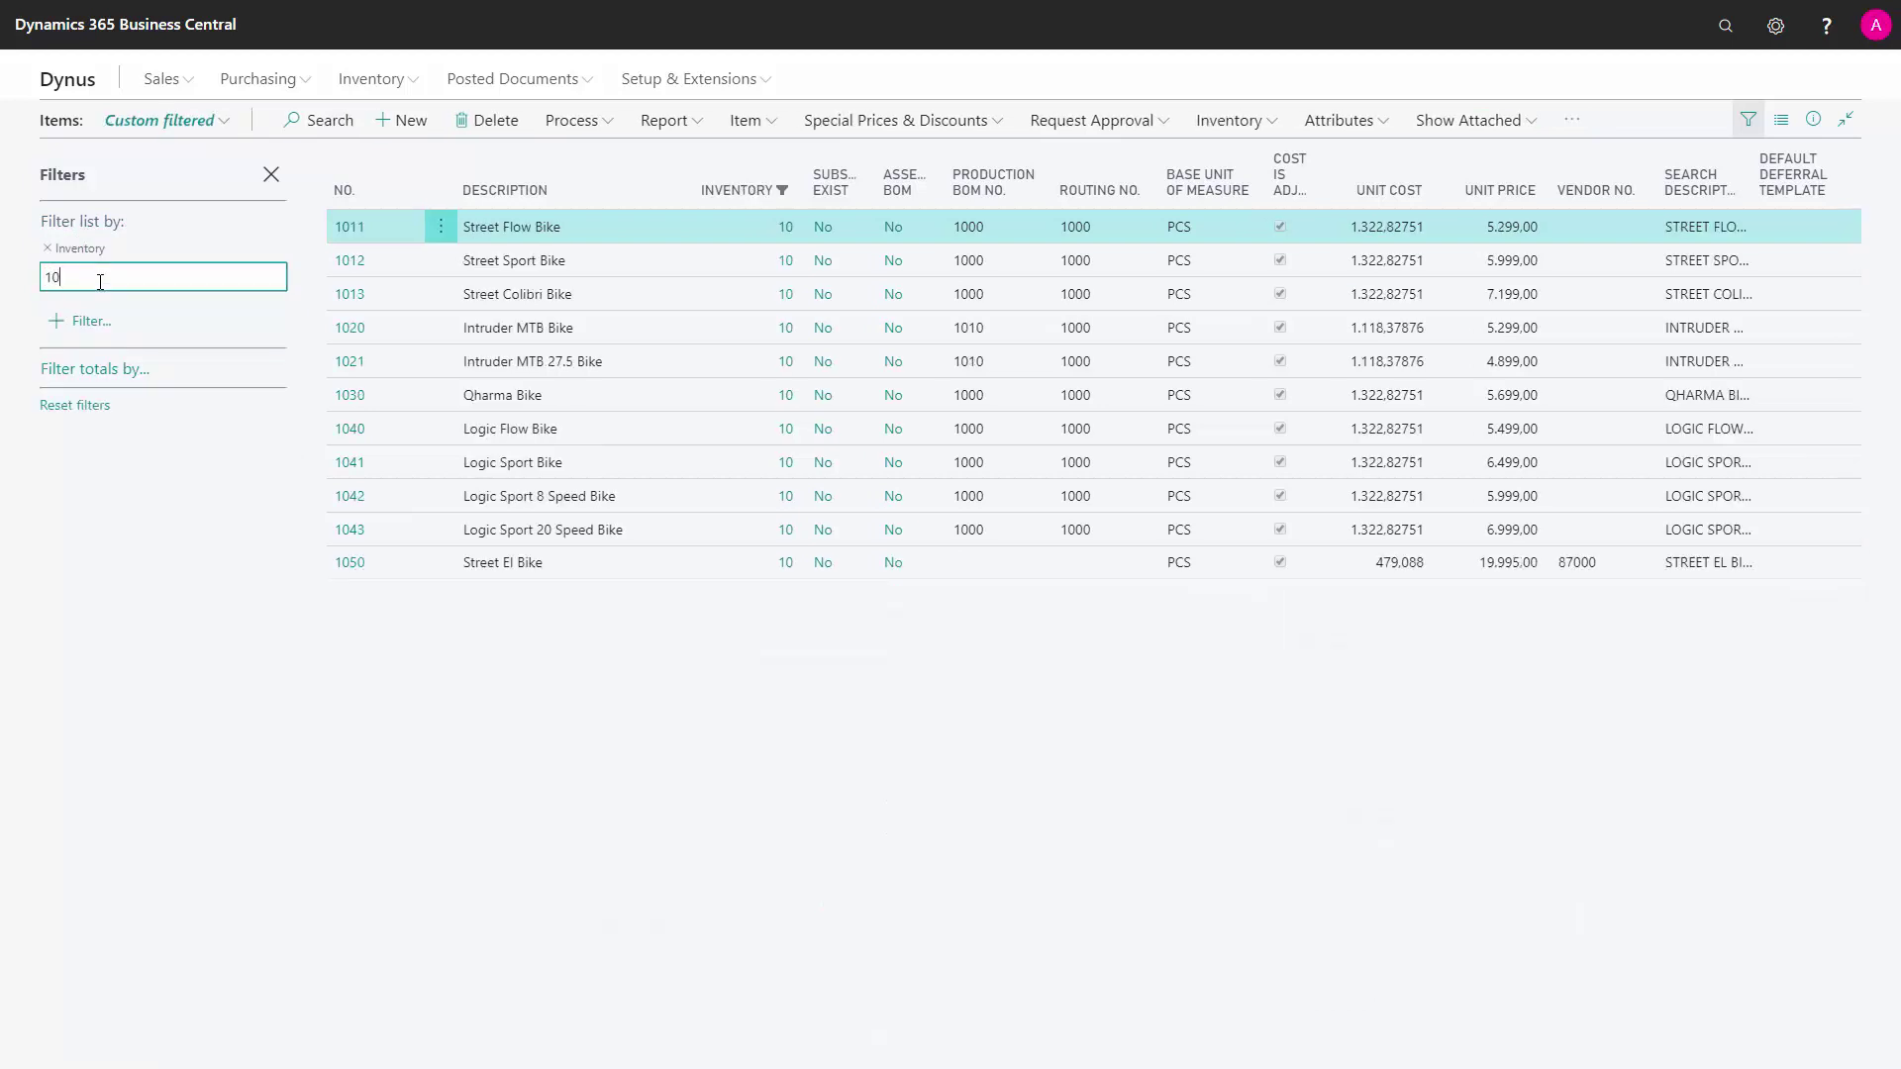